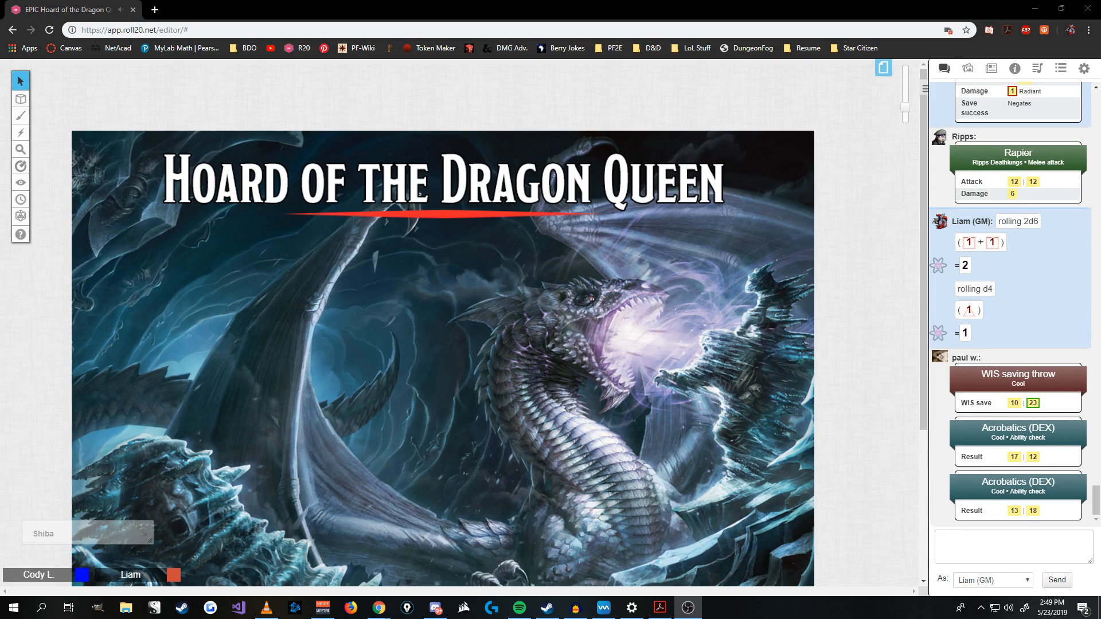
Roll a single d4 into the Roll20 chat
{"action": "mouse_move", "coordinate": [21, 216]}
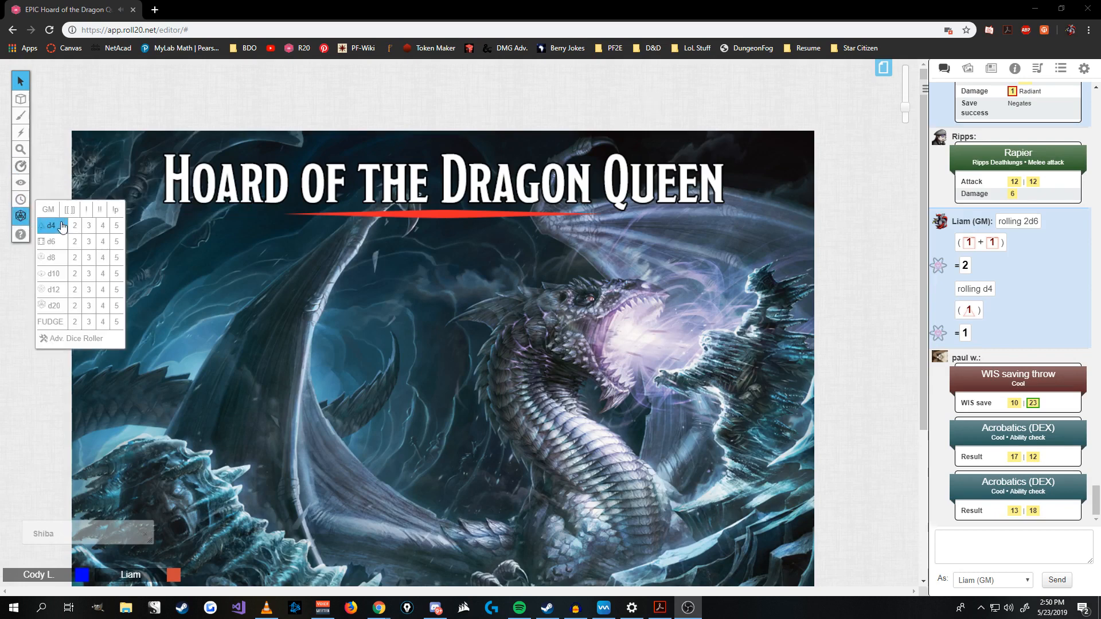
{"action": "left_click", "coordinate": [62, 227]}
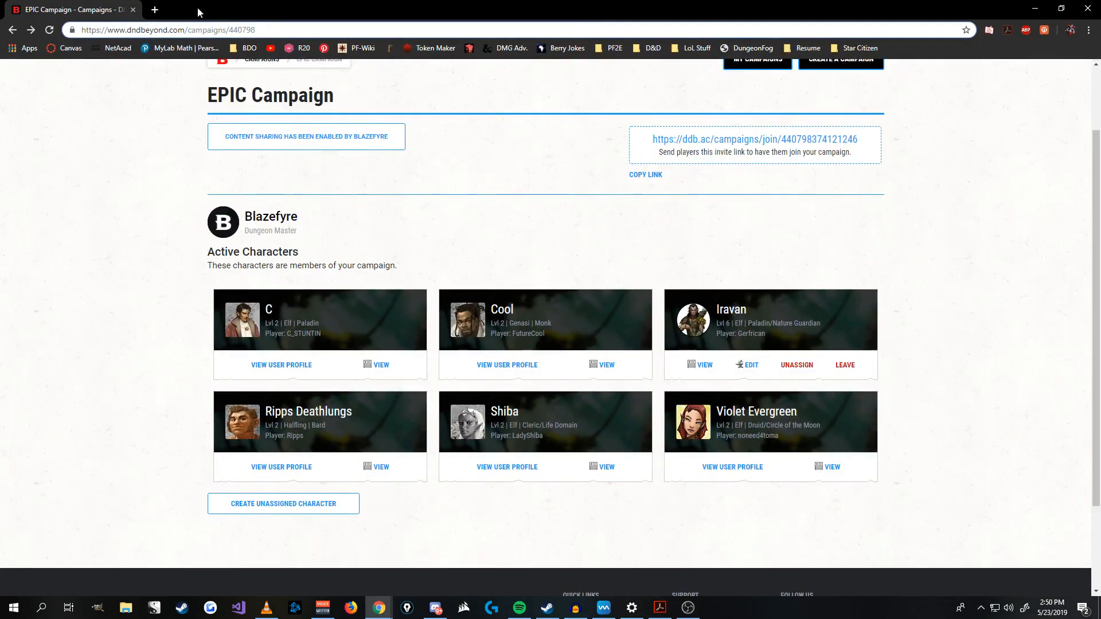
Bring the D&D Beyond campaign page into the Roll20 browser window and view the Cool character's sheet
{"action": "left_click_drag", "start_coordinate": [197, 7], "coordinate": [177, 120]}
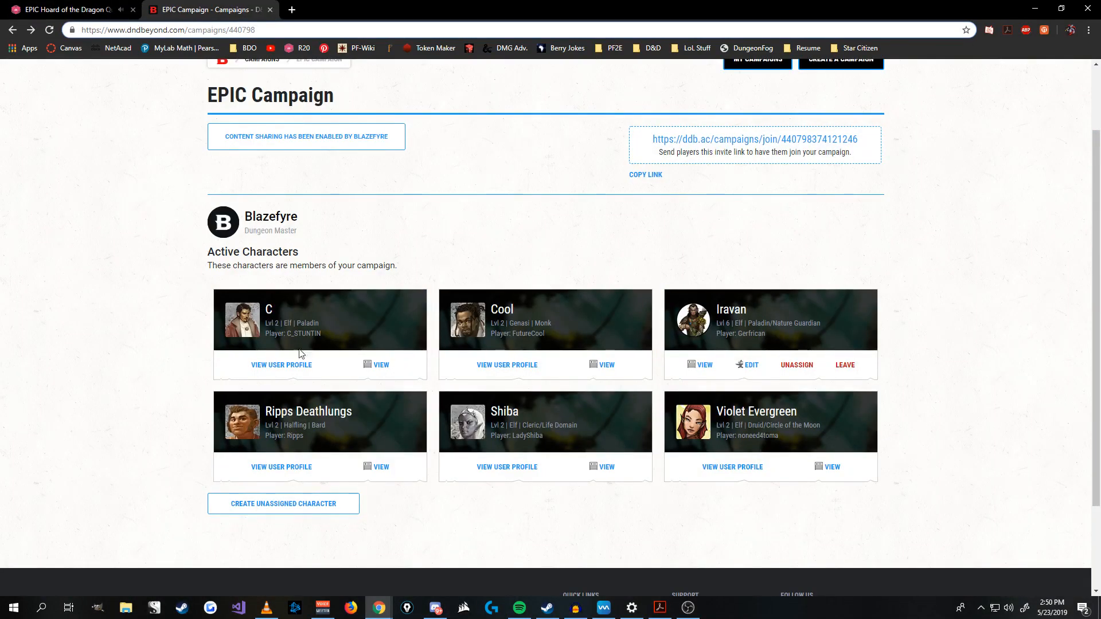
{"action": "left_click", "coordinate": [602, 369]}
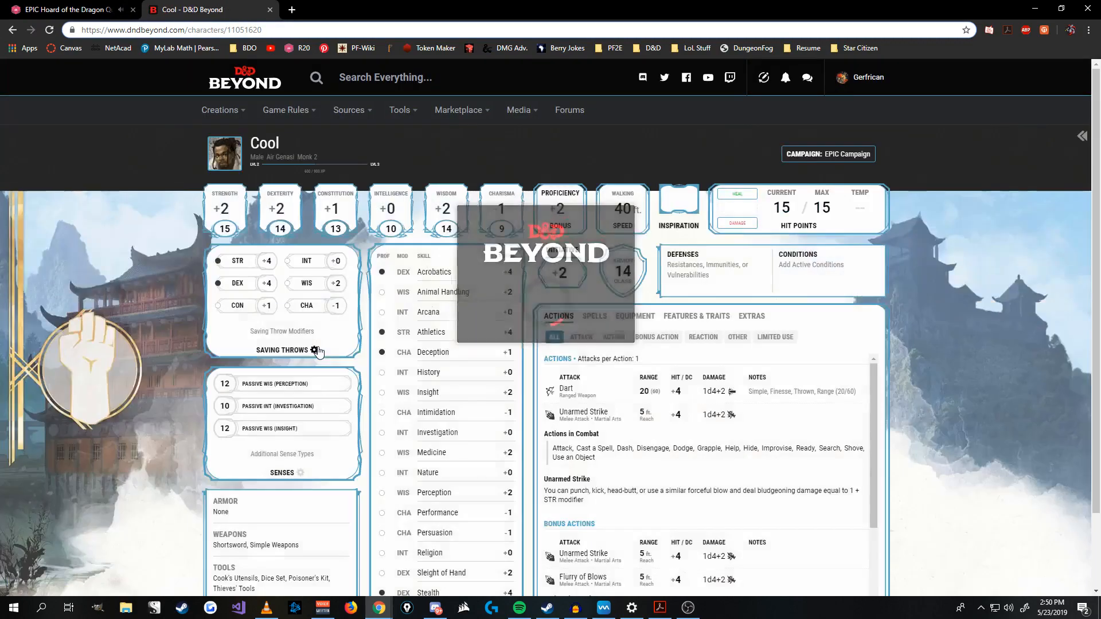
{"action": "scroll", "coordinate": [229, 258], "scroll_direction": "down", "scroll_amount": 2}
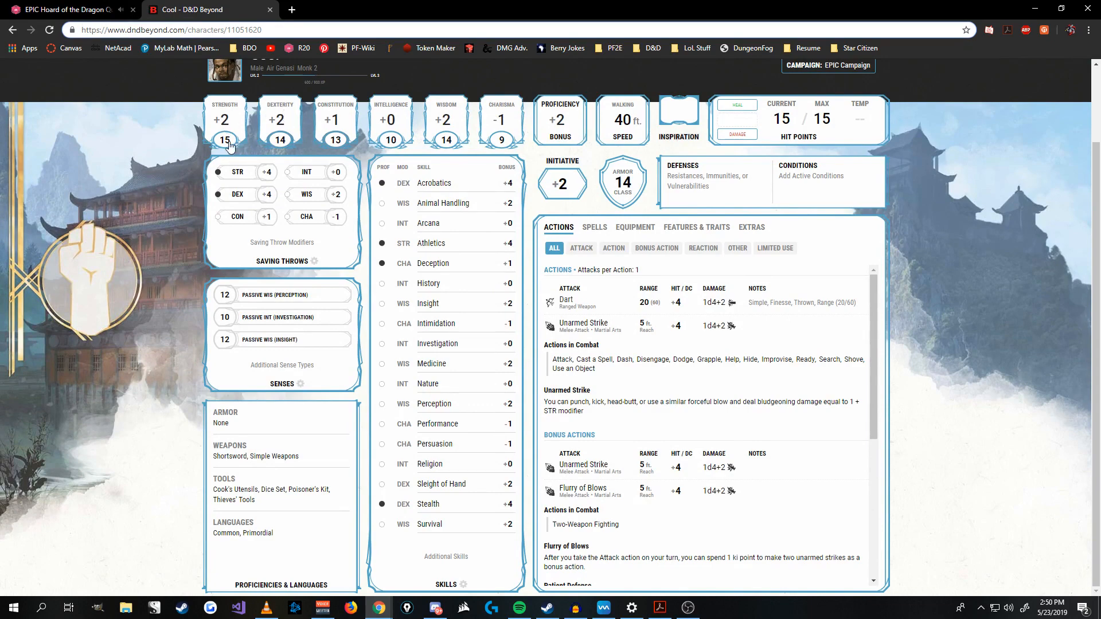
Switch to Roll20 and open Kaiser's character sheet from the journal
{"action": "left_click", "coordinate": [63, 9]}
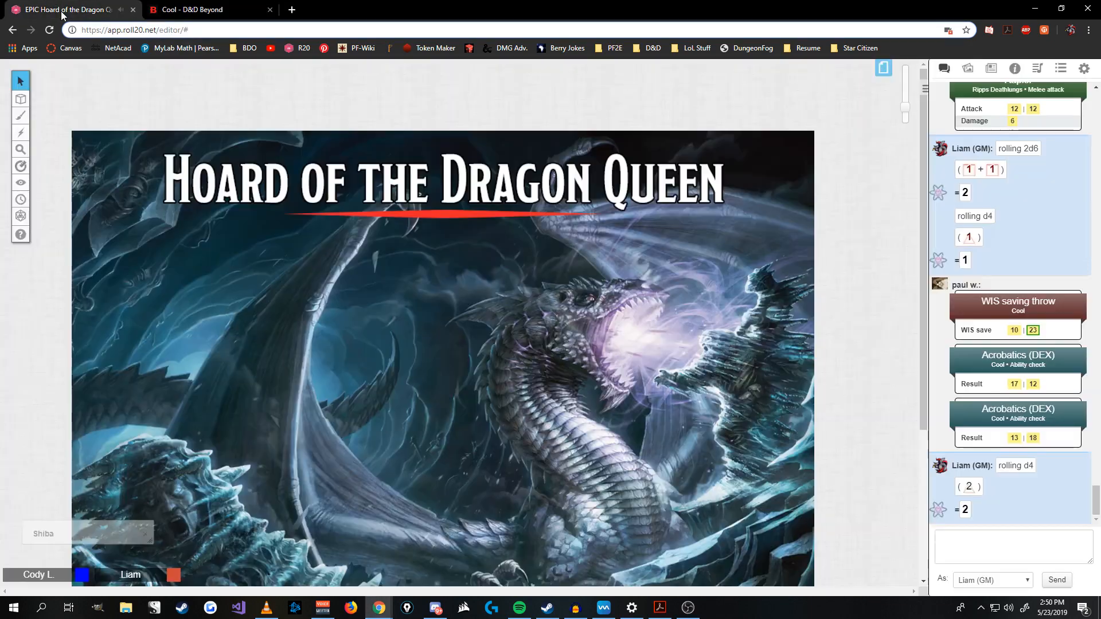
{"action": "left_click", "coordinate": [990, 68]}
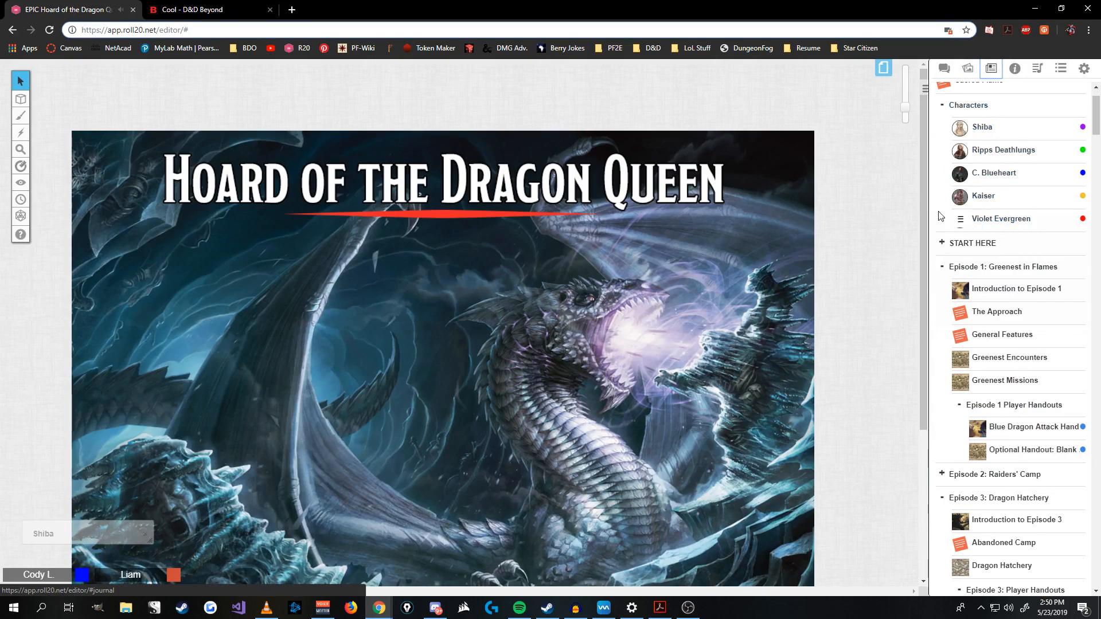
{"action": "left_click", "coordinate": [983, 195]}
{"action": "left_click", "coordinate": [400, 132]}
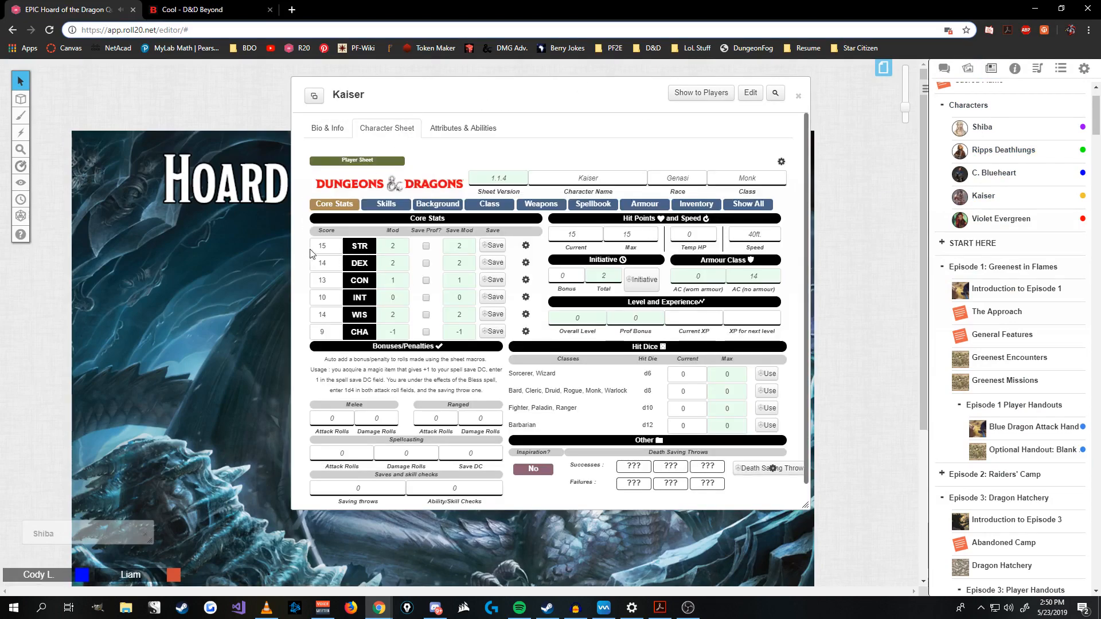
Compare the ability scores, saving throws and level on the D&D Beyond sheet with the core stats on Kaiser's Roll20 sheet
{"action": "left_click", "coordinate": [222, 12]}
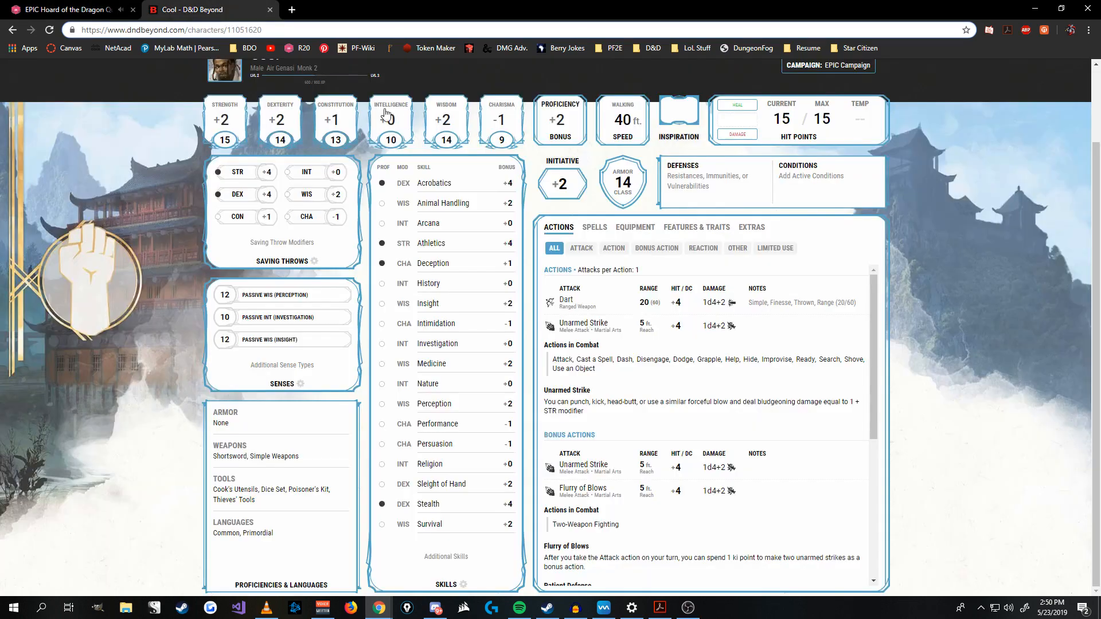
{"action": "left_click", "coordinate": [78, 12]}
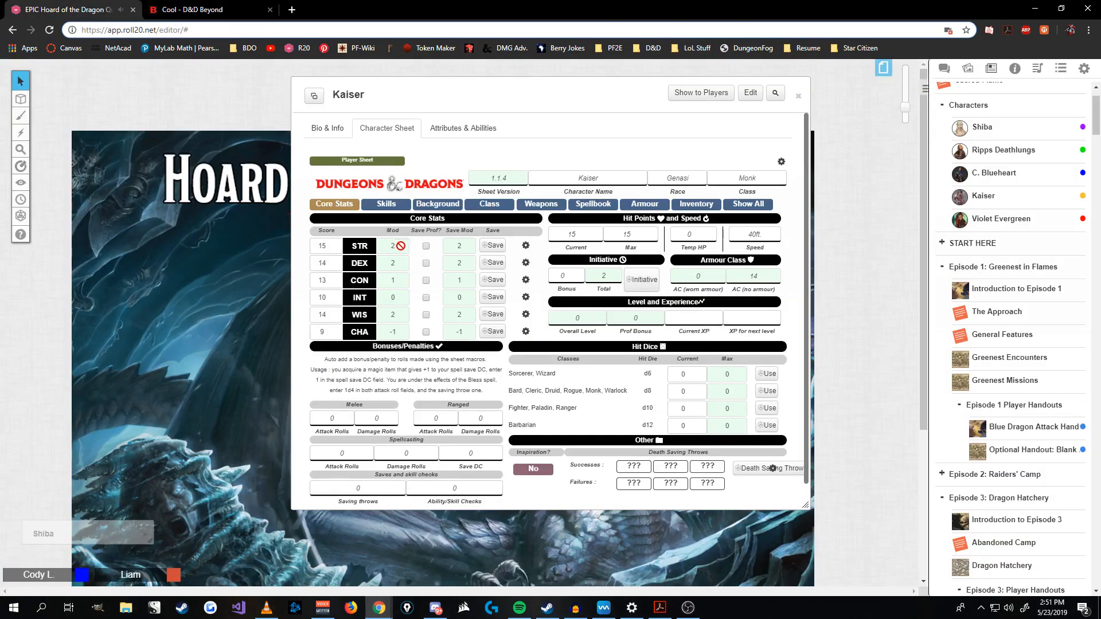
{"action": "left_click", "coordinate": [212, 10]}
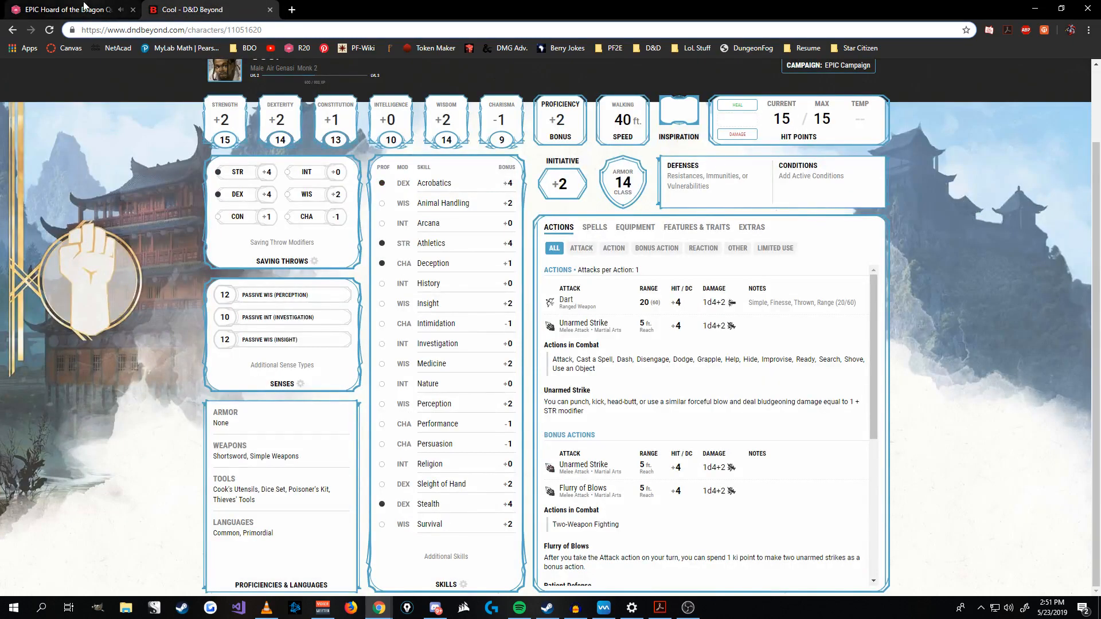
{"action": "left_click", "coordinate": [66, 10]}
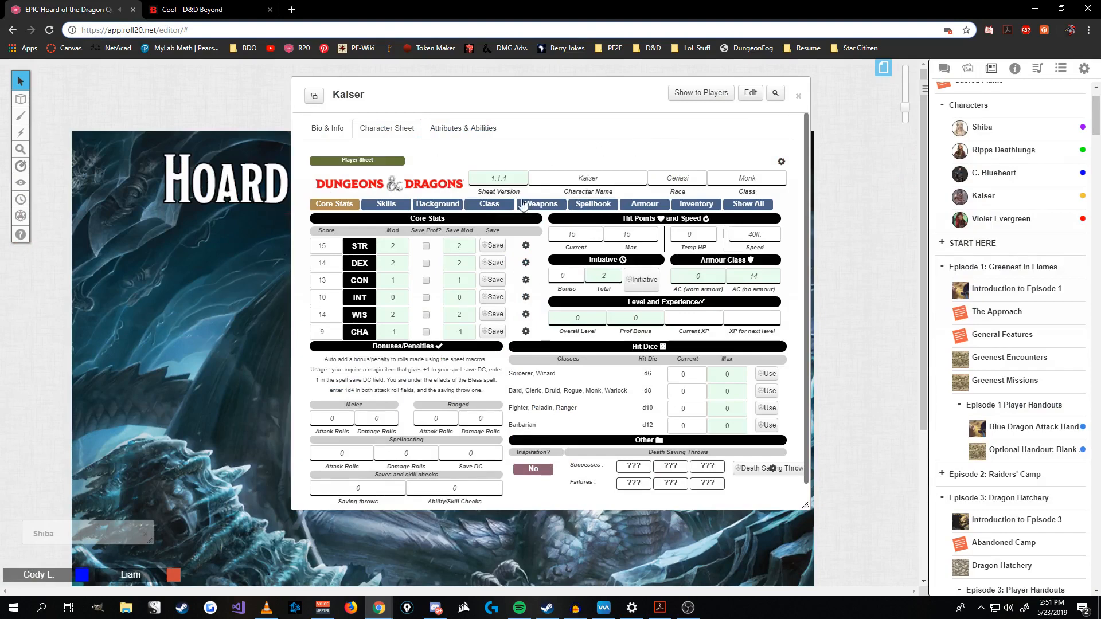
{"action": "scroll", "coordinate": [525, 307], "scroll_direction": "down", "scroll_amount": 1}
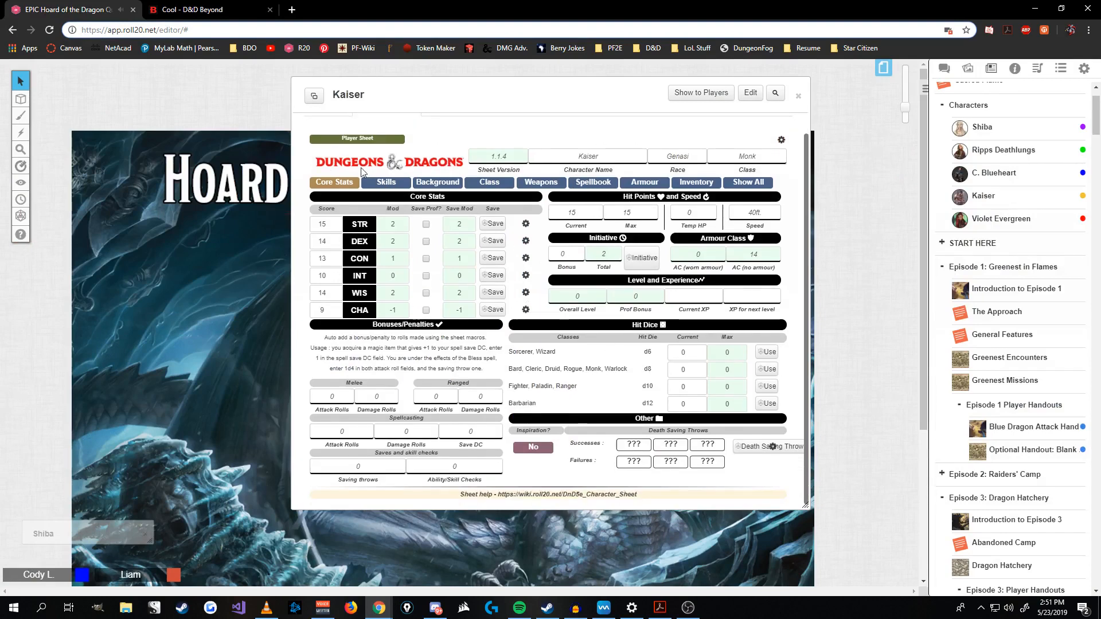
{"action": "left_click", "coordinate": [189, 10]}
{"action": "scroll", "coordinate": [274, 172], "scroll_direction": "up", "scroll_amount": 2}
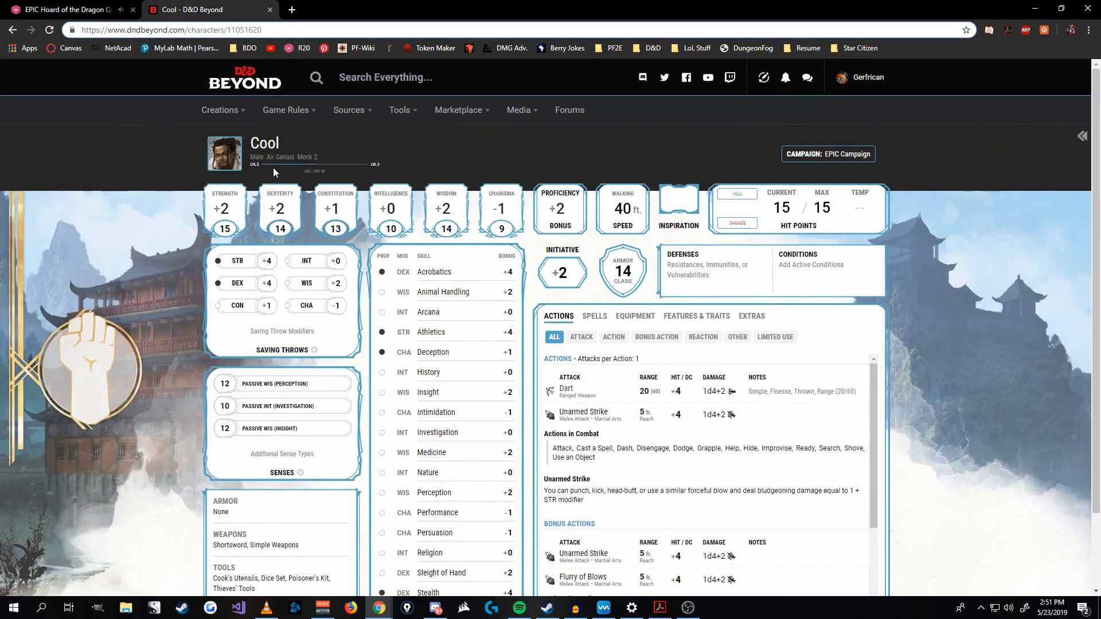
{"action": "left_click", "coordinate": [80, 10]}
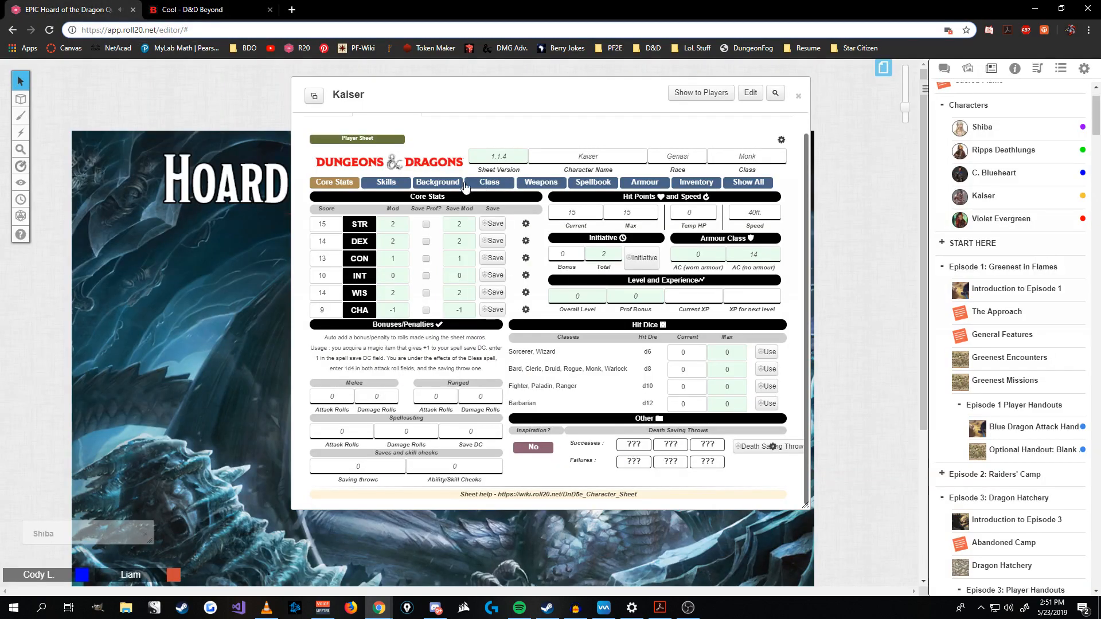
Set Kaiser's Monk class level to 2 and go back to the core stats
{"action": "left_click", "coordinate": [484, 185]}
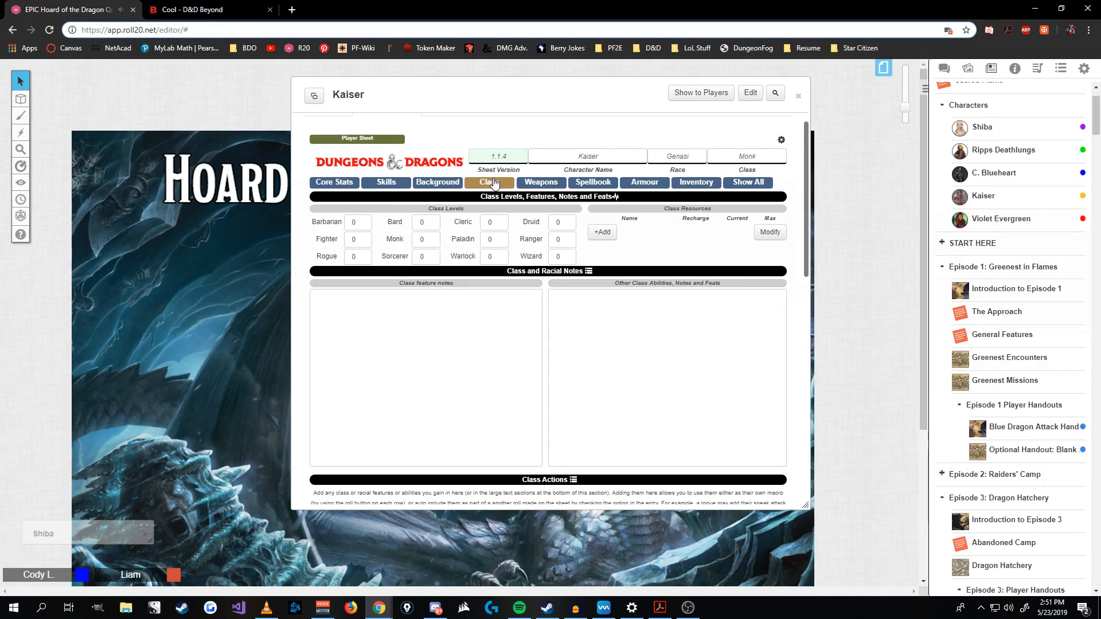
{"action": "left_click", "coordinate": [436, 240]}
{"action": "key", "text": "Return"}
{"action": "left_click", "coordinate": [332, 183]}
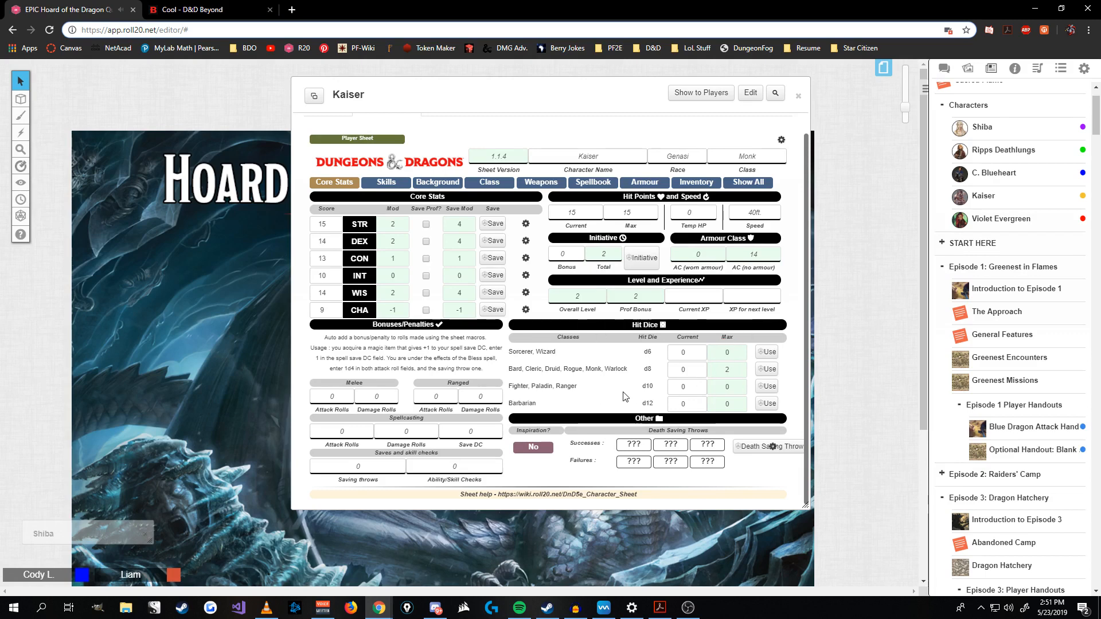
Set Kaiser's current d8 hit dice to 2
{"action": "double_click", "coordinate": [685, 369]}
{"action": "type", "text": "2"}
{"action": "key", "text": "Tab"}
Look up the Bard class in the D&D 5th Edition compendium, read its Song of Rest feature and close the entry
{"action": "left_click", "coordinate": [1015, 69]}
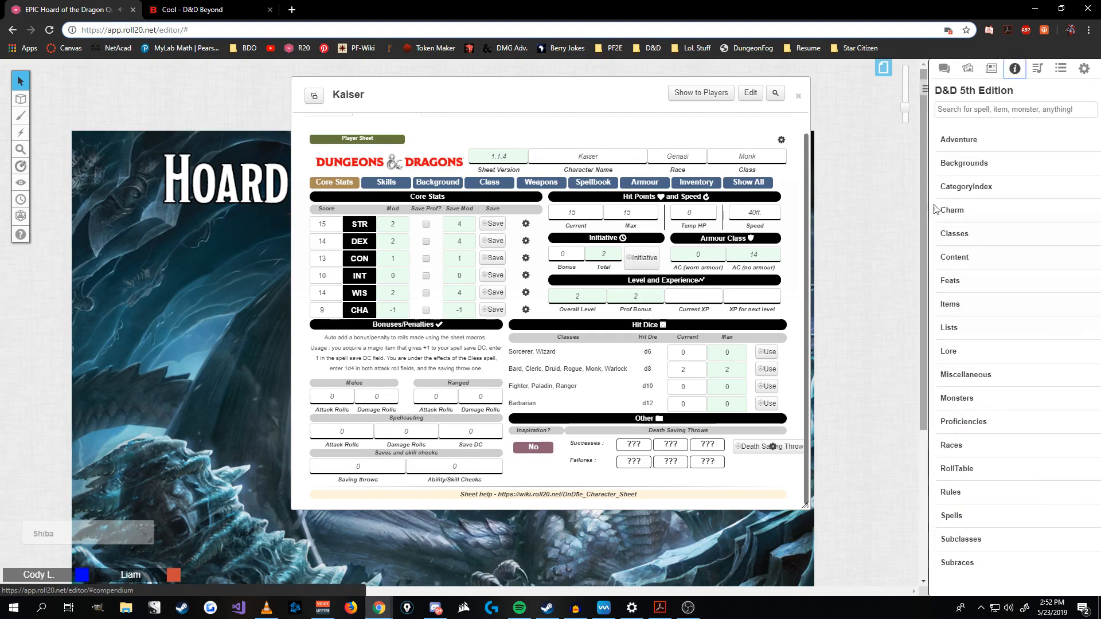
{"action": "left_click", "coordinate": [968, 232]}
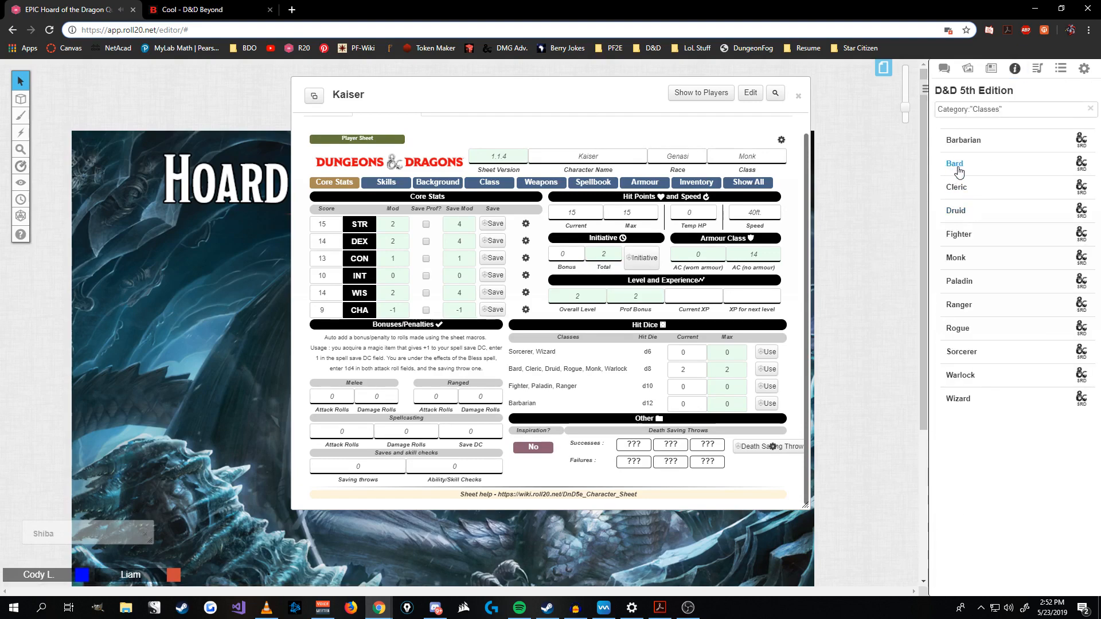
{"action": "left_click", "coordinate": [955, 164]}
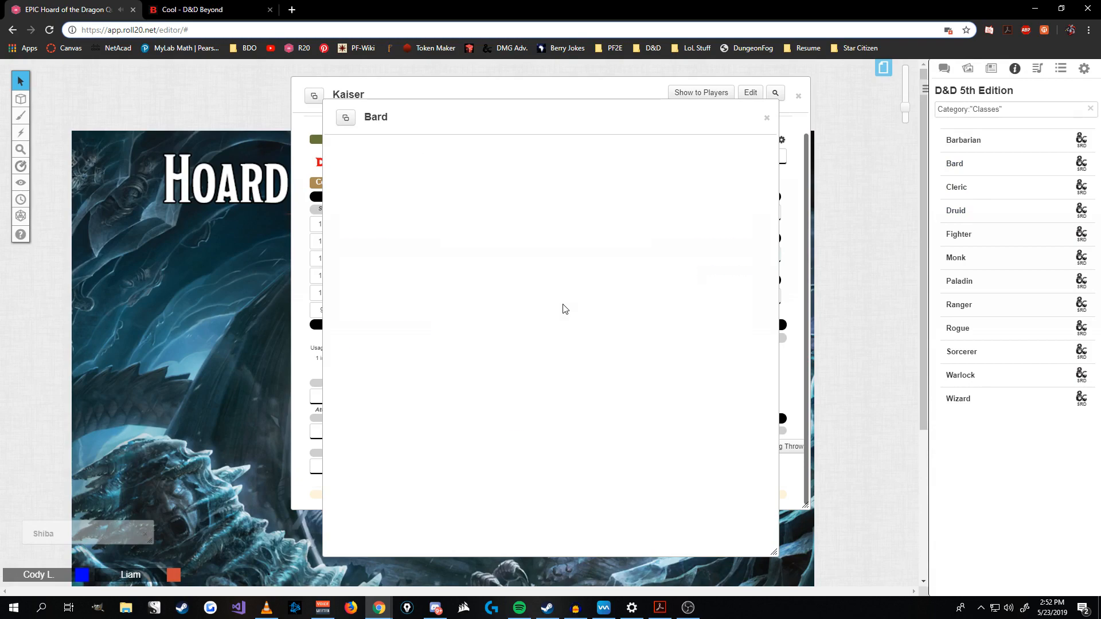
{"action": "scroll", "coordinate": [536, 307], "scroll_direction": "down", "scroll_amount": 15}
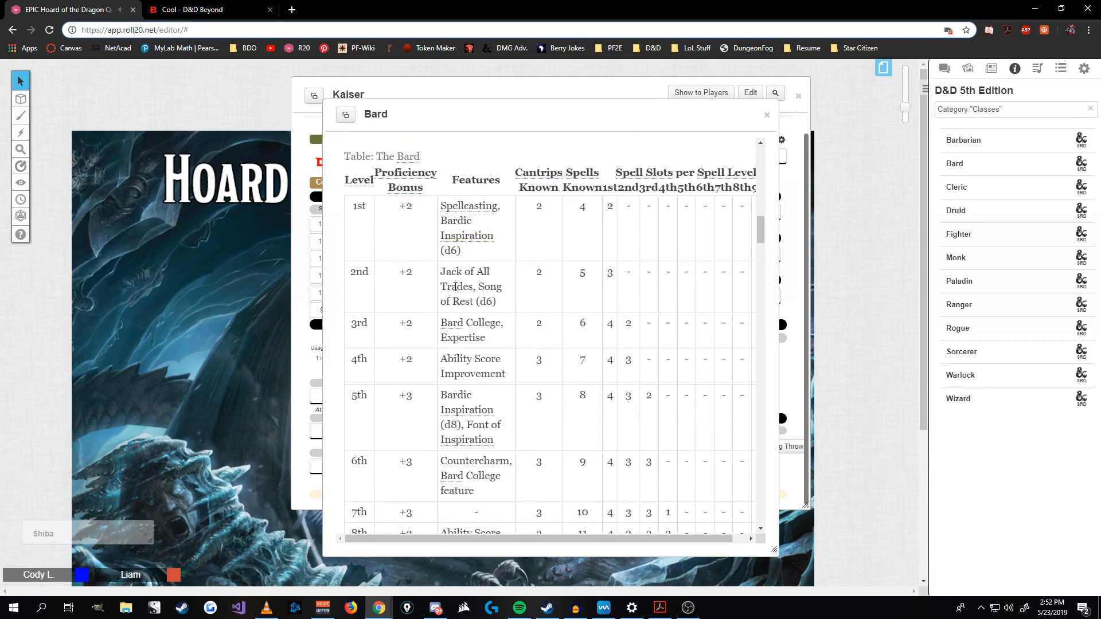
{"action": "scroll", "coordinate": [520, 293], "scroll_direction": "down", "scroll_amount": 15}
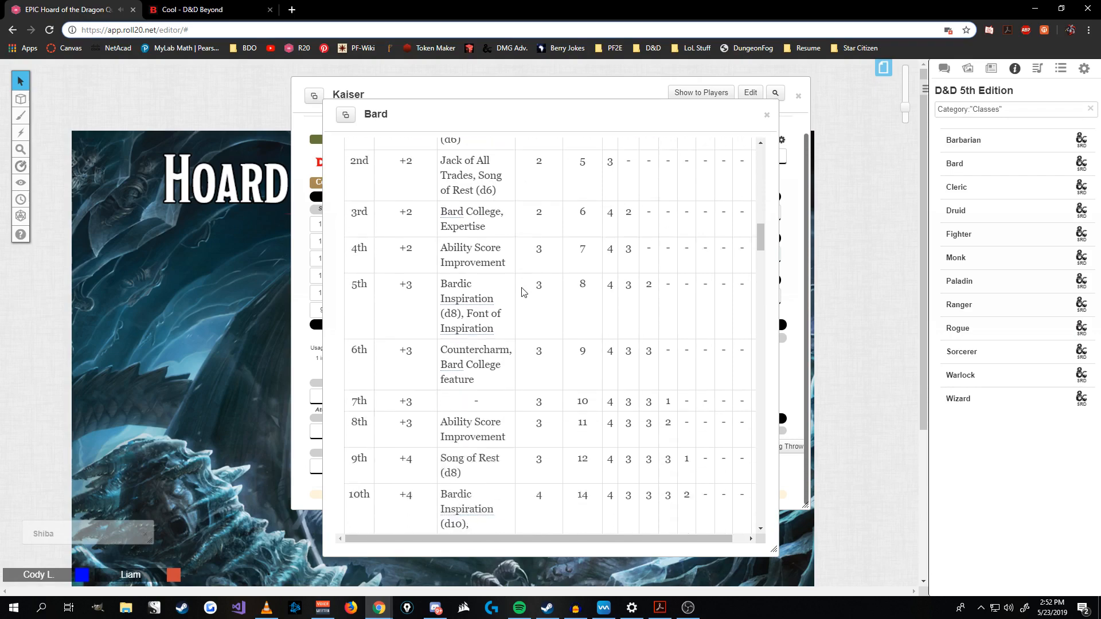
{"action": "scroll", "coordinate": [521, 296], "scroll_direction": "down", "scroll_amount": 15}
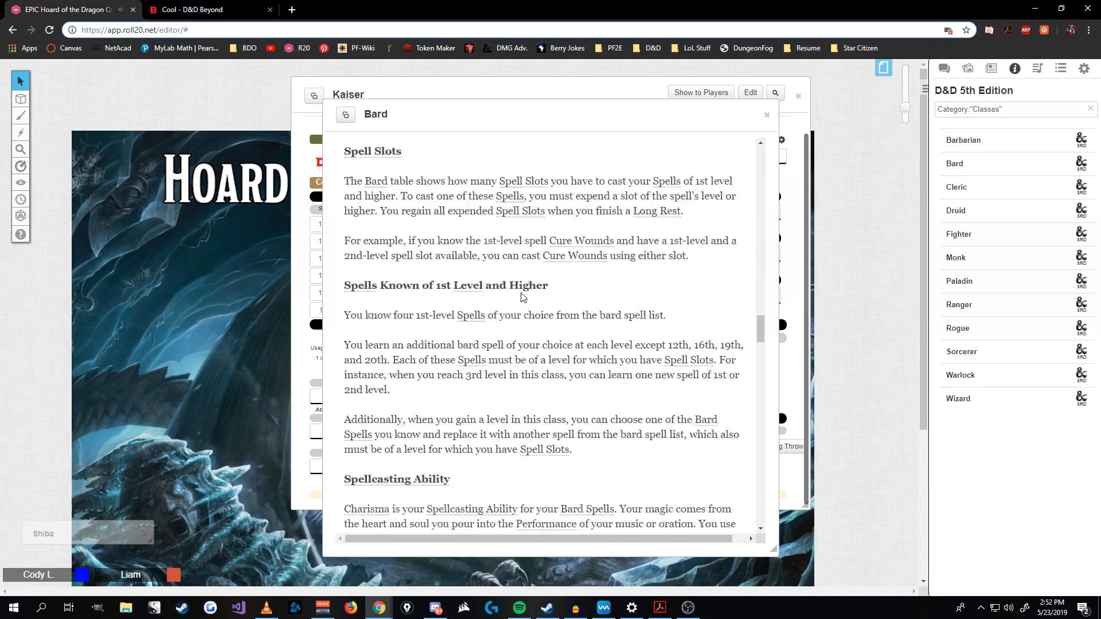
{"action": "scroll", "coordinate": [522, 295], "scroll_direction": "down", "scroll_amount": 8}
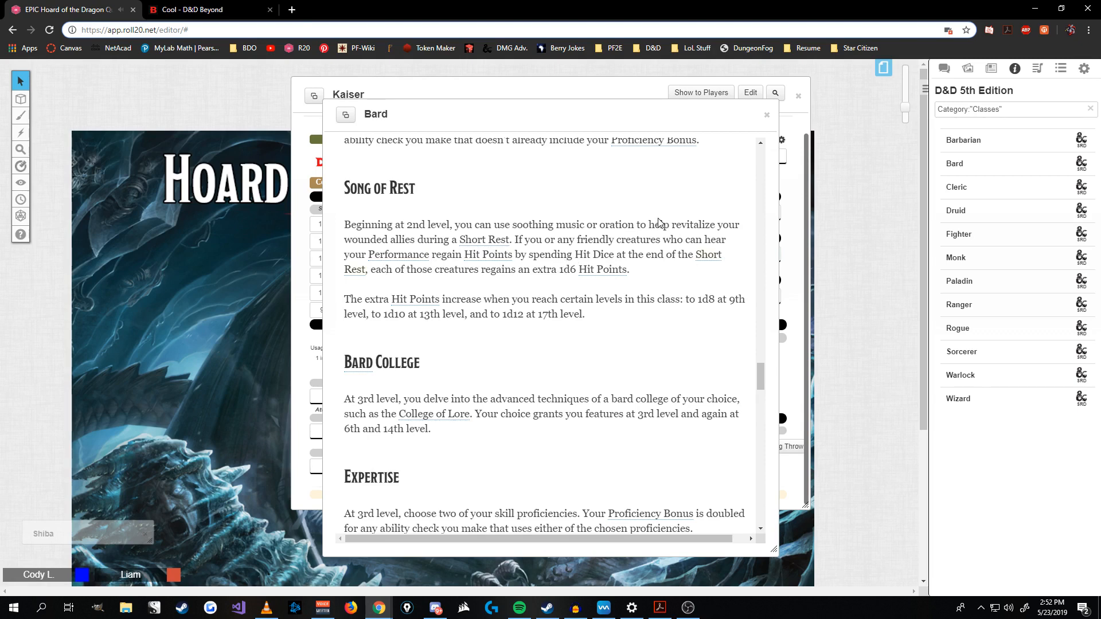
{"action": "left_click", "coordinate": [767, 115]}
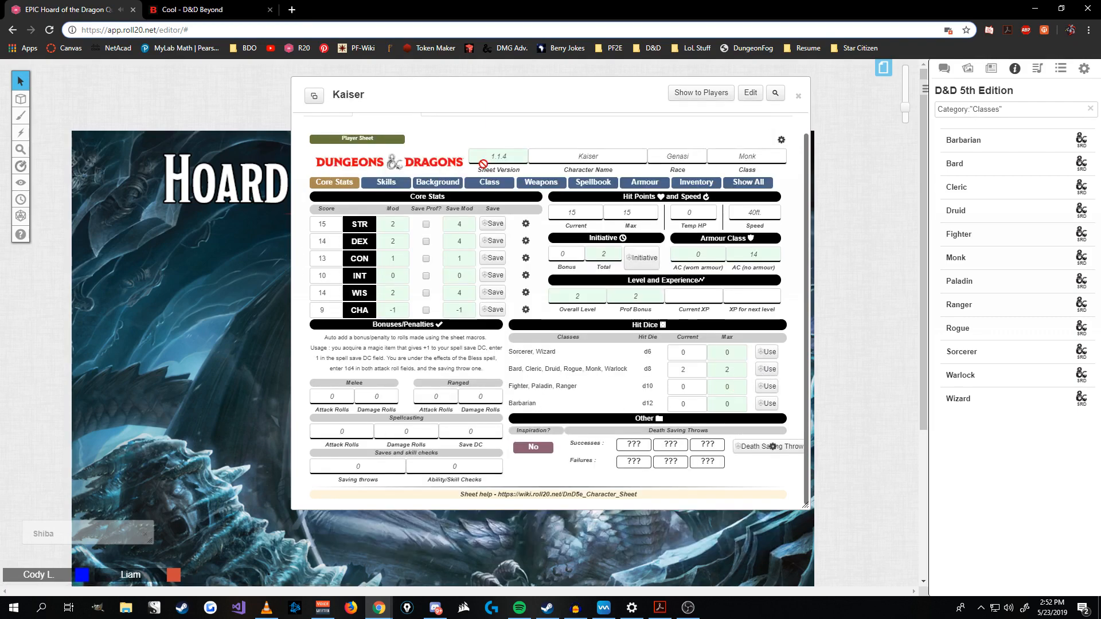
Show the chat, spend one of Kaiser's d8 hit dice, and roll an extra d6
{"action": "left_click", "coordinate": [943, 68]}
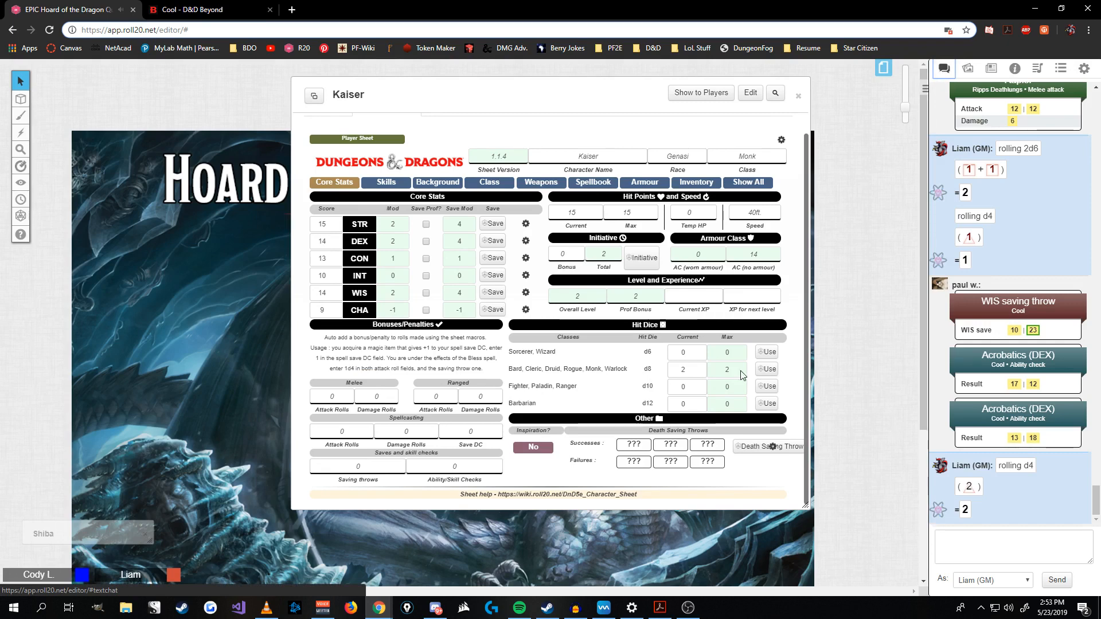
{"action": "left_click", "coordinate": [767, 369]}
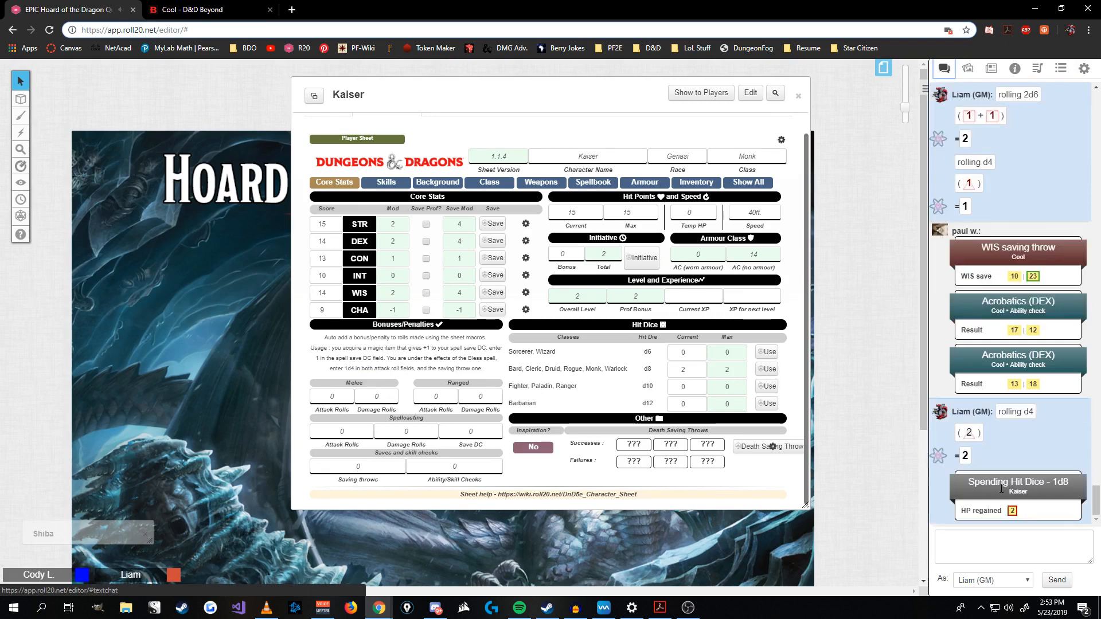
{"action": "mouse_move", "coordinate": [1010, 512]}
{"action": "mouse_move", "coordinate": [22, 222]}
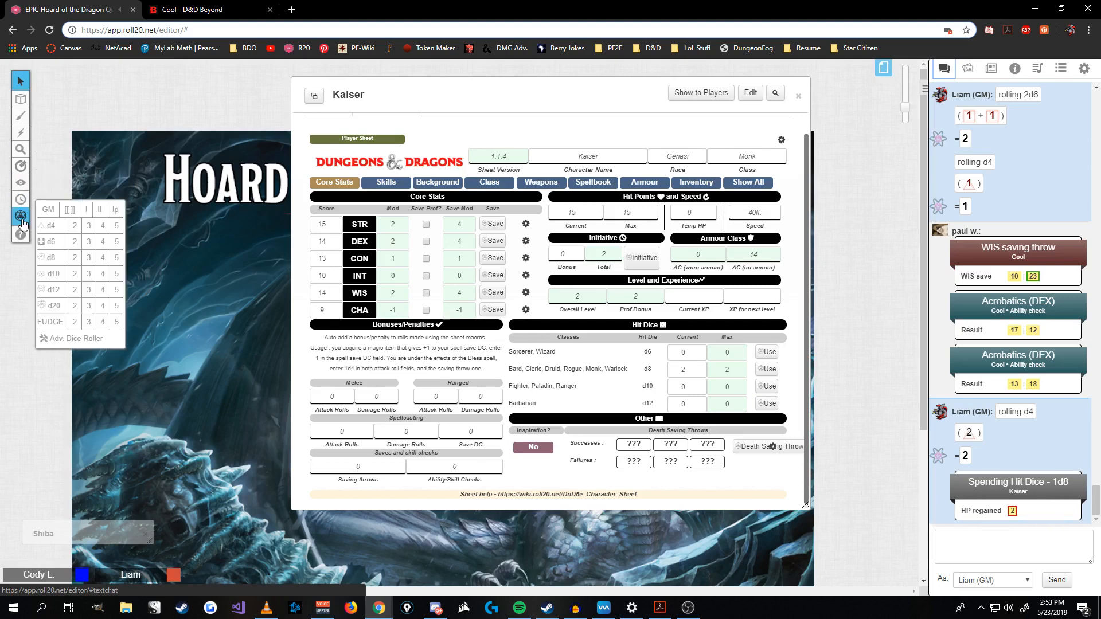
{"action": "left_click", "coordinate": [51, 241]}
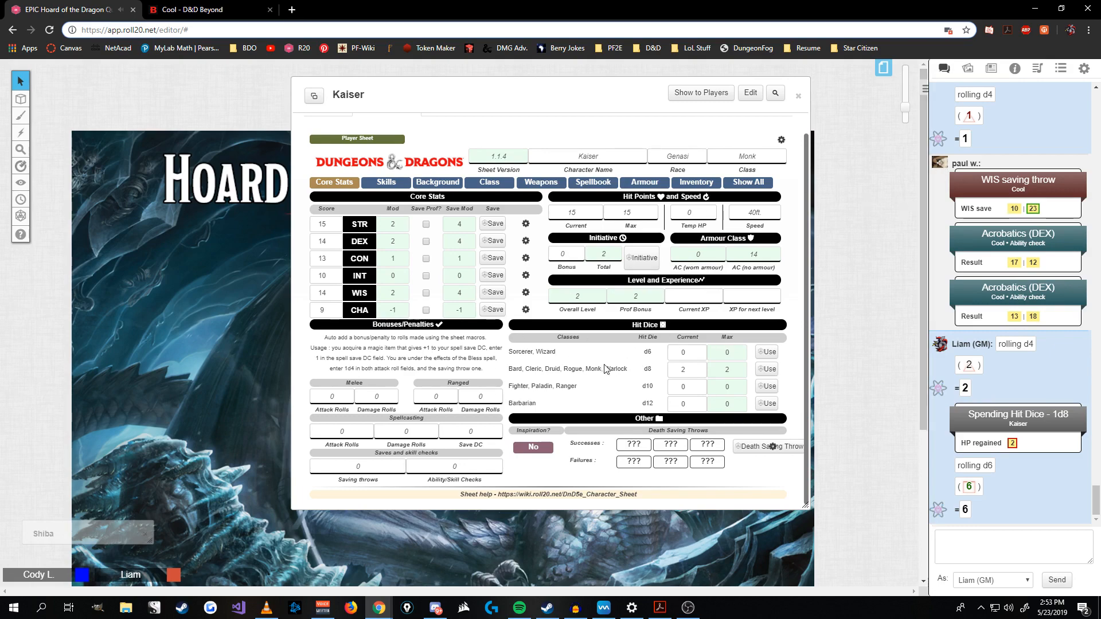
Check the skill proficiencies on the D&D Beyond sheet and set Acrobatics, Athletics and Deception to proficient on Kaiser's Roll20 sheet
{"action": "left_click", "coordinate": [388, 183]}
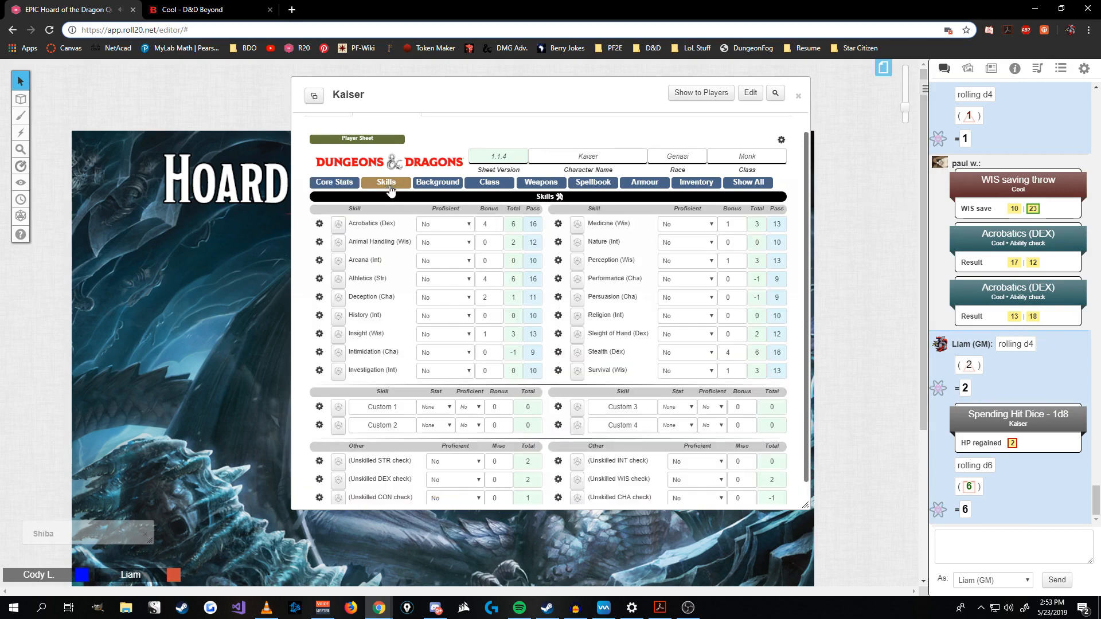
{"action": "left_click", "coordinate": [182, 9]}
{"action": "scroll", "coordinate": [400, 265], "scroll_direction": "down", "scroll_amount": 2}
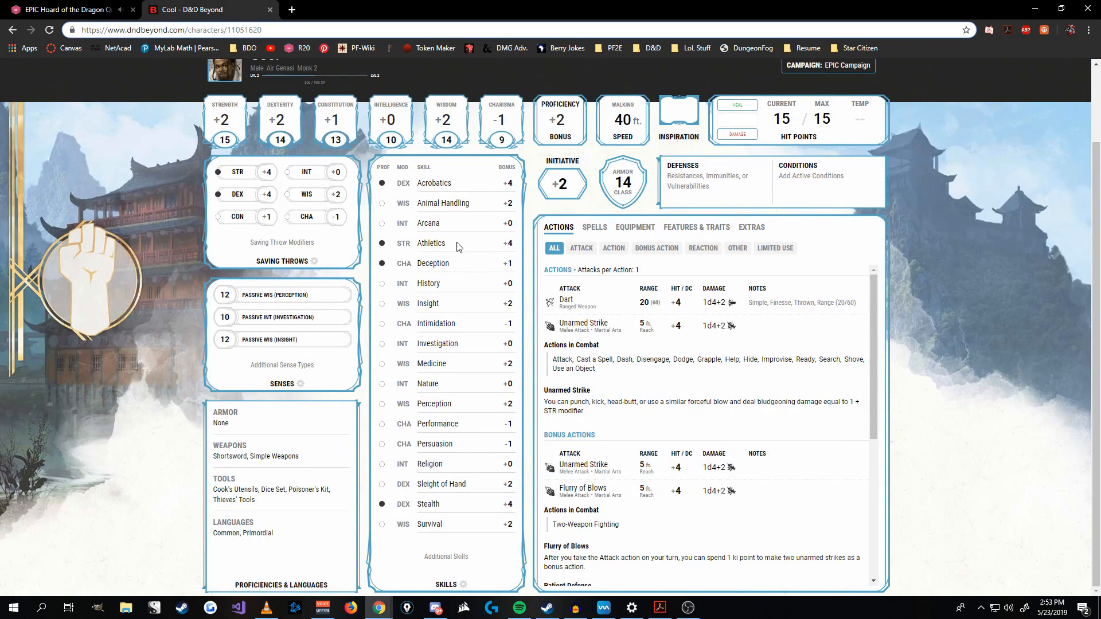
{"action": "key", "text": "ctrl+shift+Tab"}
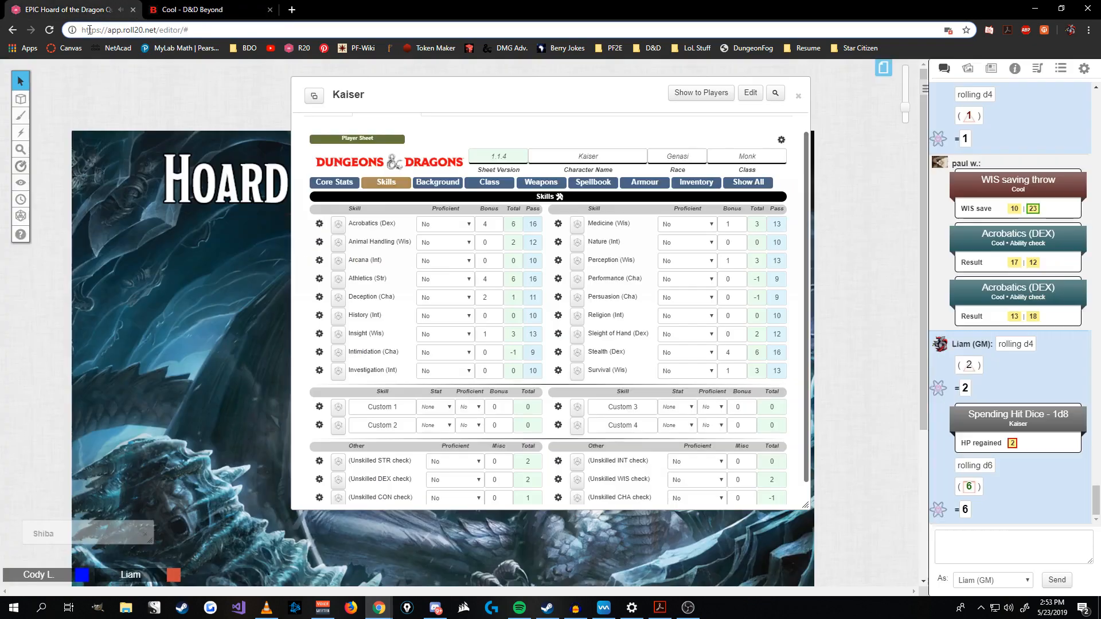
{"action": "left_click", "coordinate": [461, 225]}
{"action": "left_click", "coordinate": [431, 280]}
{"action": "left_click", "coordinate": [435, 280]}
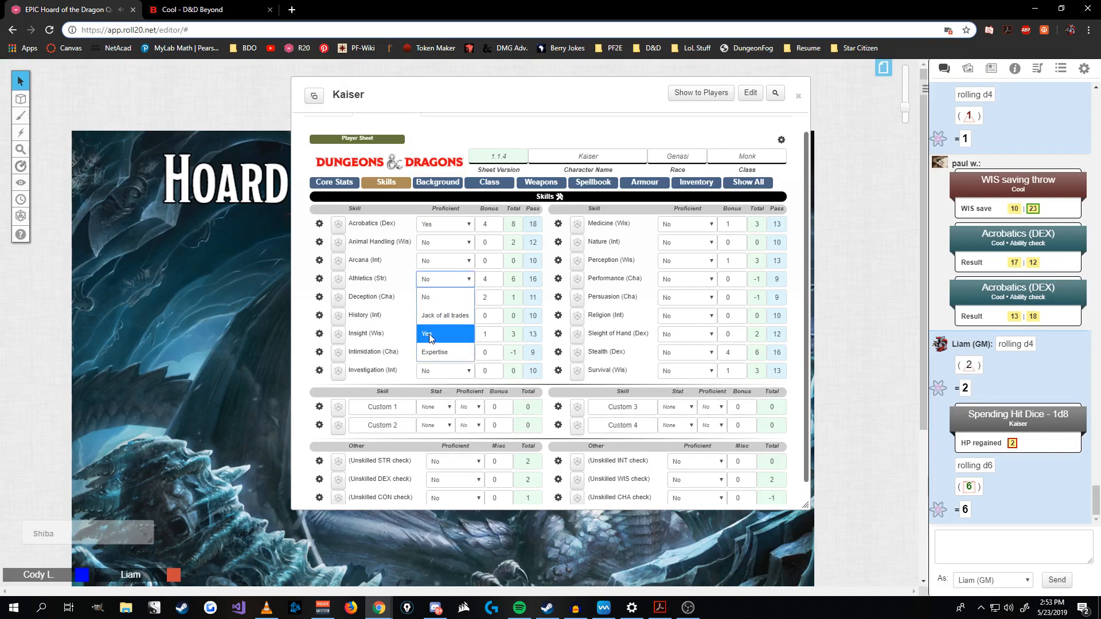
{"action": "left_click", "coordinate": [430, 336]}
{"action": "left_click", "coordinate": [438, 303]}
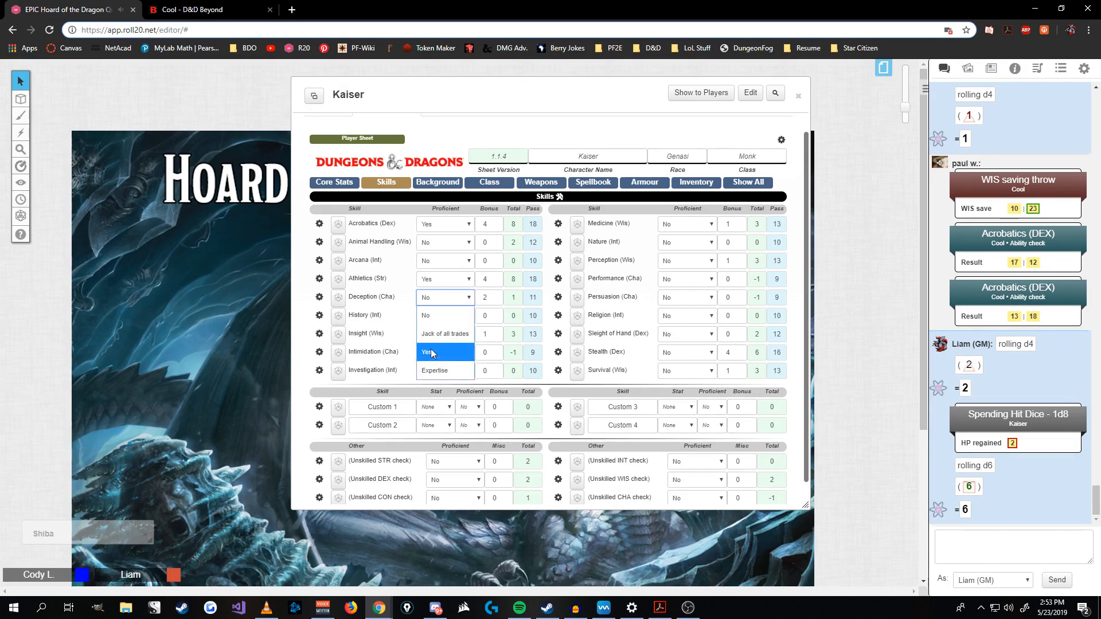
{"action": "left_click", "coordinate": [431, 356]}
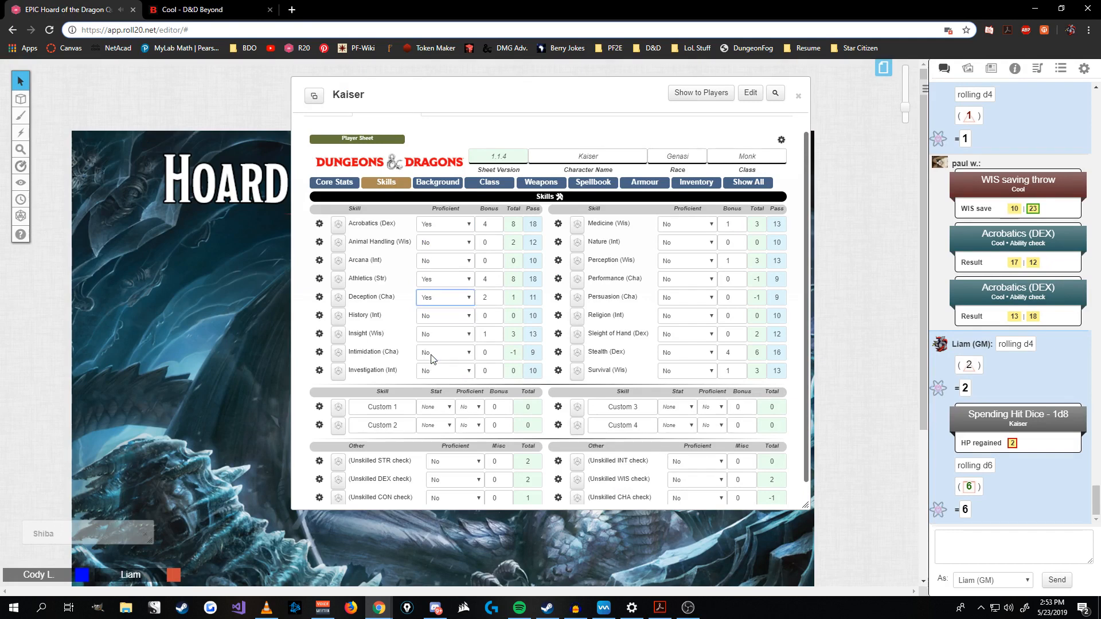
Set the Stealth skill to proficient on Kaiser's sheet
{"action": "left_click", "coordinate": [686, 355]}
{"action": "left_click", "coordinate": [680, 409]}
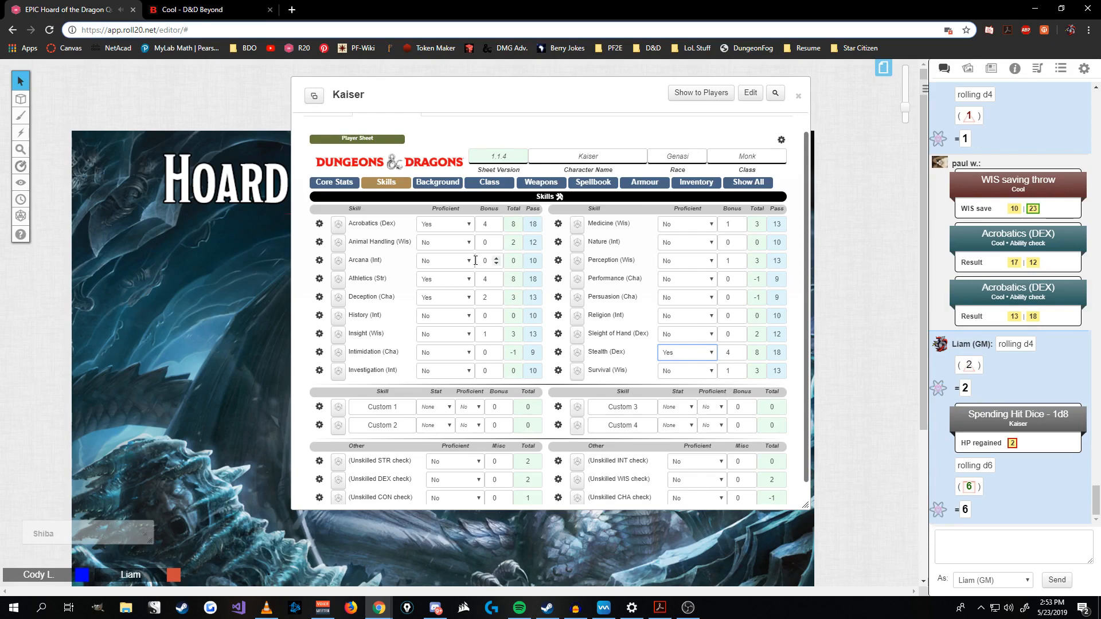
Review Kaiser's background details and change the alignment to "Lawful Neutral (Nope)"
{"action": "left_click", "coordinate": [430, 184]}
{"action": "scroll", "coordinate": [438, 245], "scroll_direction": "down", "scroll_amount": 2}
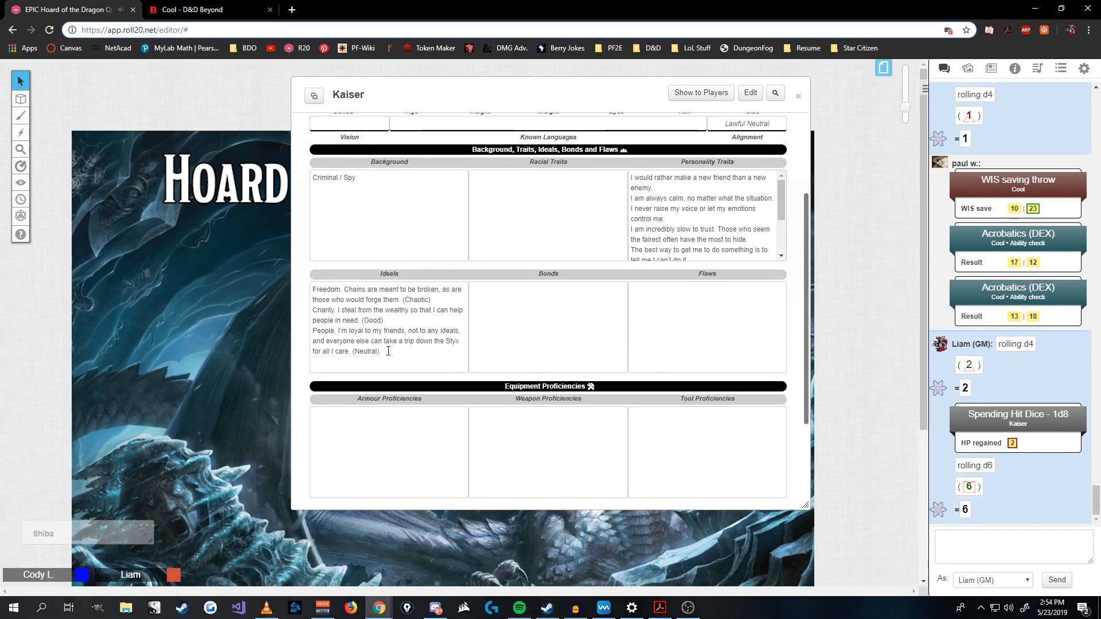
{"action": "scroll", "coordinate": [391, 349], "scroll_direction": "up", "scroll_amount": 1}
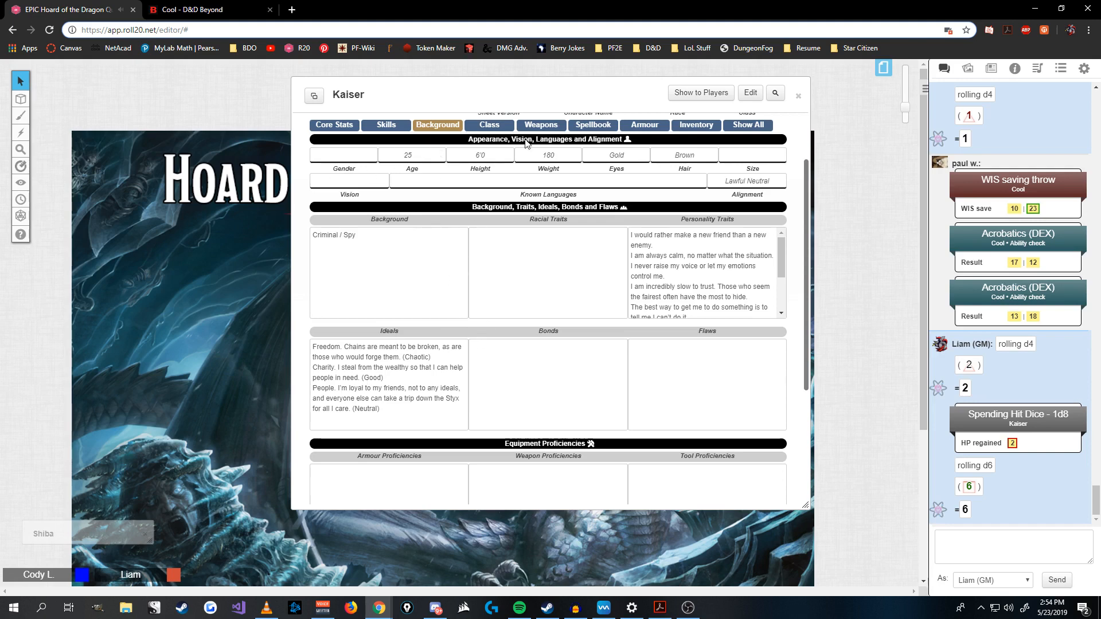
{"action": "scroll", "coordinate": [364, 214], "scroll_direction": "up", "scroll_amount": 1}
{"action": "scroll", "coordinate": [364, 214], "scroll_direction": "up", "scroll_amount": 1}
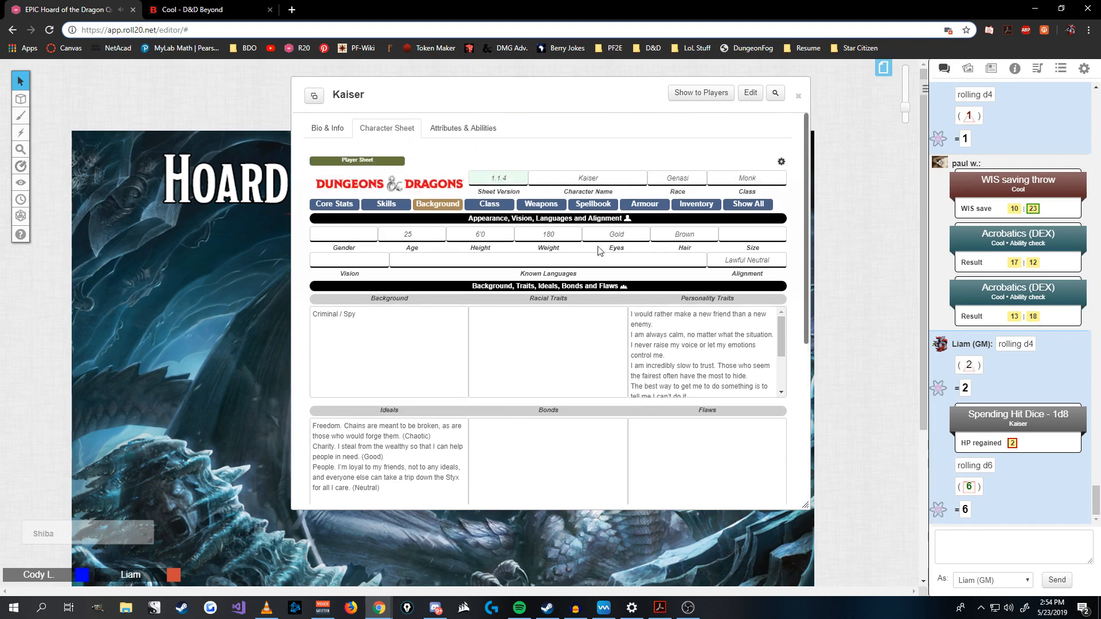
{"action": "left_click", "coordinate": [775, 261]}
{"action": "type", "text": "(Nope)"}
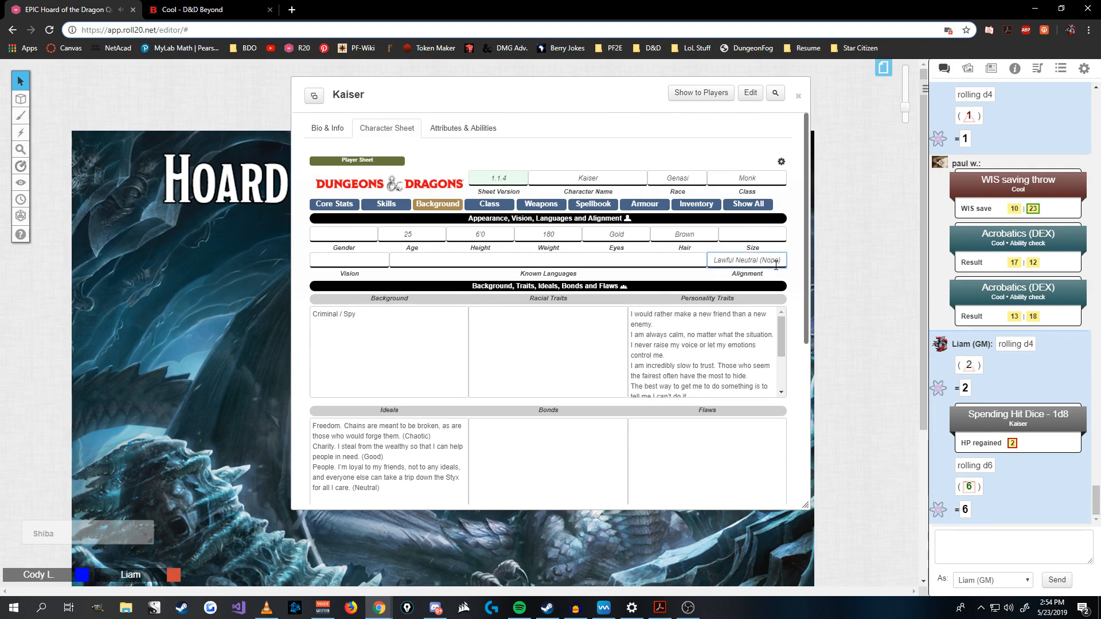
{"action": "left_click", "coordinate": [804, 248]}
Enter Longsword as the first melee weapon on Kaiser's sheet
{"action": "left_click", "coordinate": [522, 205]}
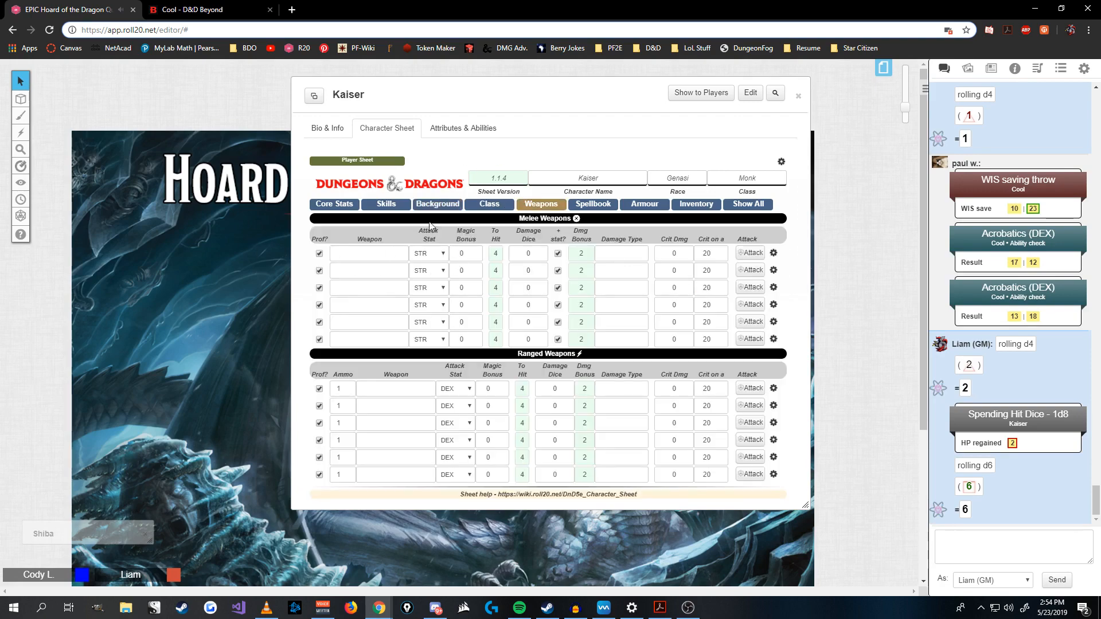
{"action": "left_click", "coordinate": [374, 259]}
{"action": "type", "text": "Longsword"}
Look up the Longsword's damage and properties in the D&D Beyond equipment list and return to Roll20
{"action": "left_click", "coordinate": [189, 10]}
{"action": "left_click", "coordinate": [627, 230]}
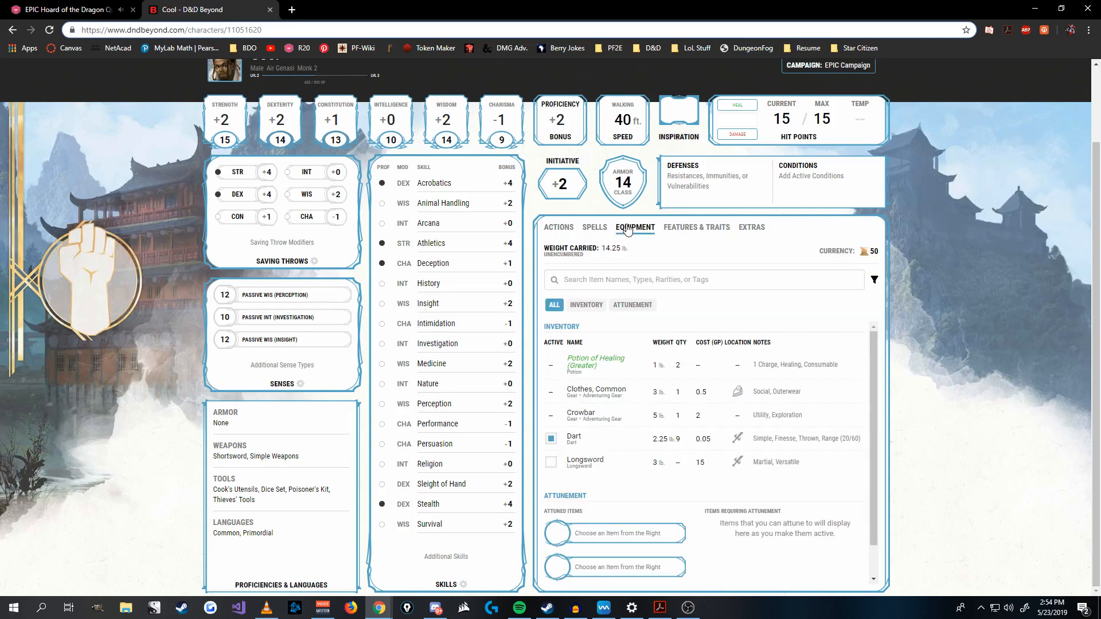
{"action": "left_click", "coordinate": [555, 229]}
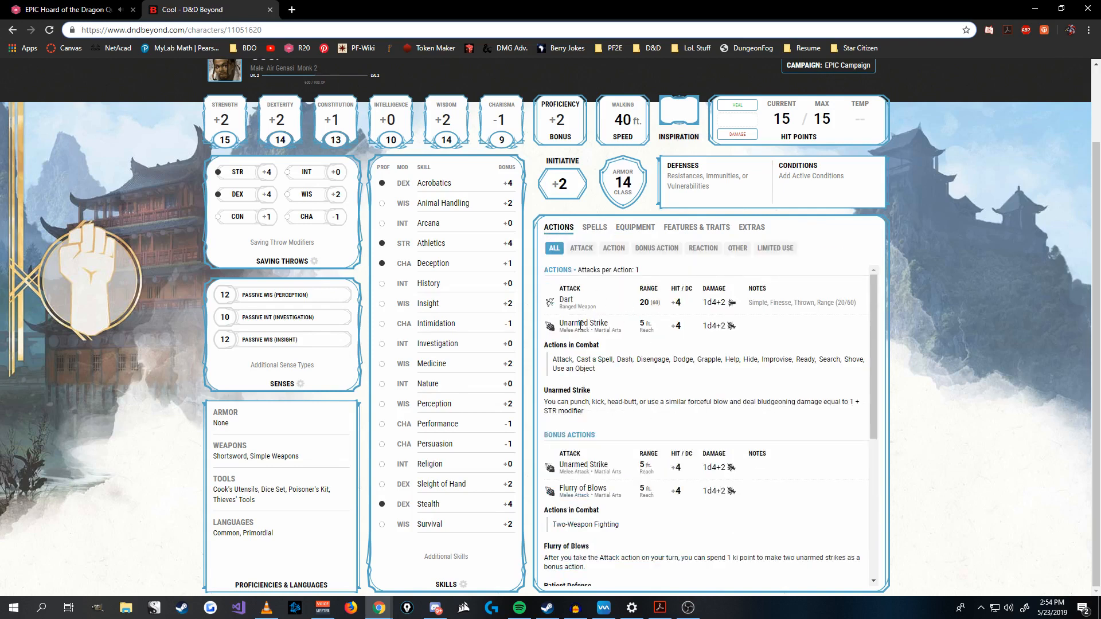
{"action": "left_click", "coordinate": [639, 229]}
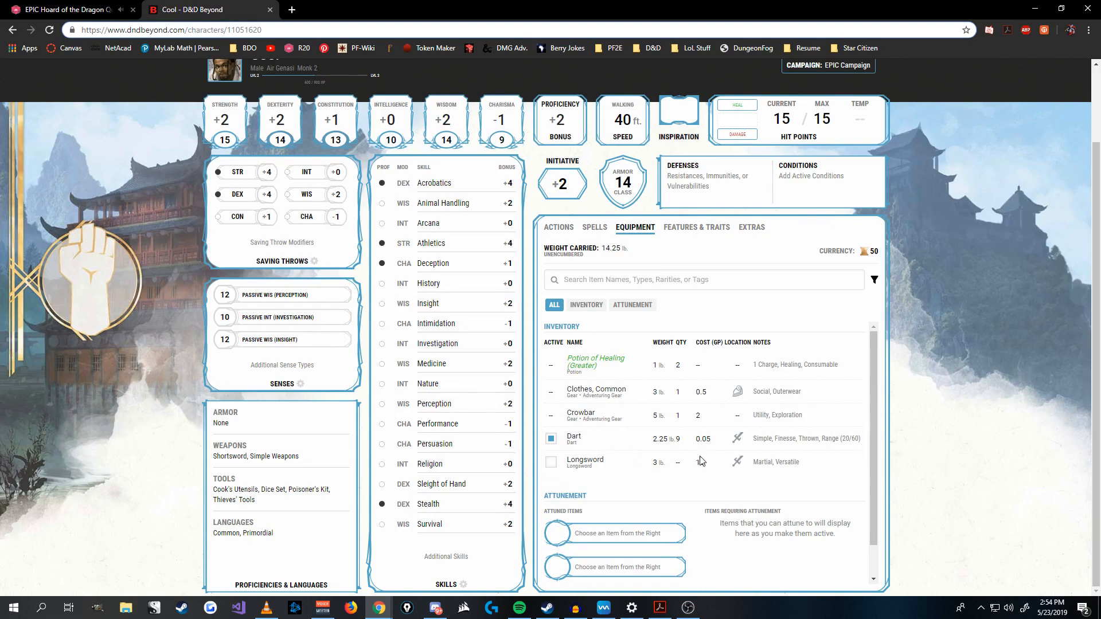
{"action": "left_click", "coordinate": [774, 462]}
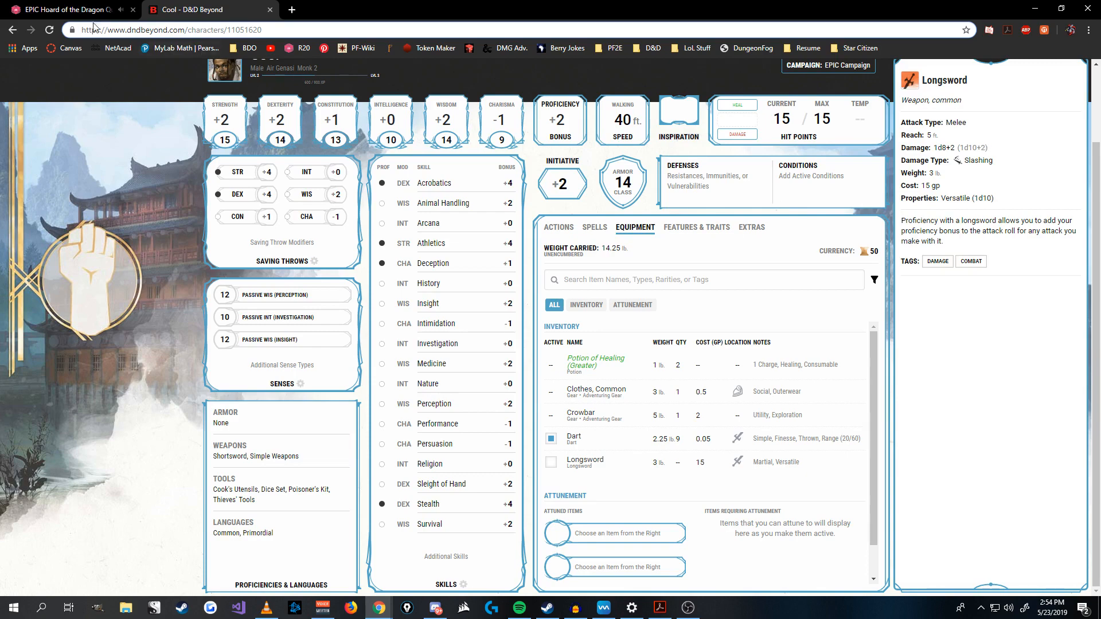
{"action": "left_click", "coordinate": [75, 10]}
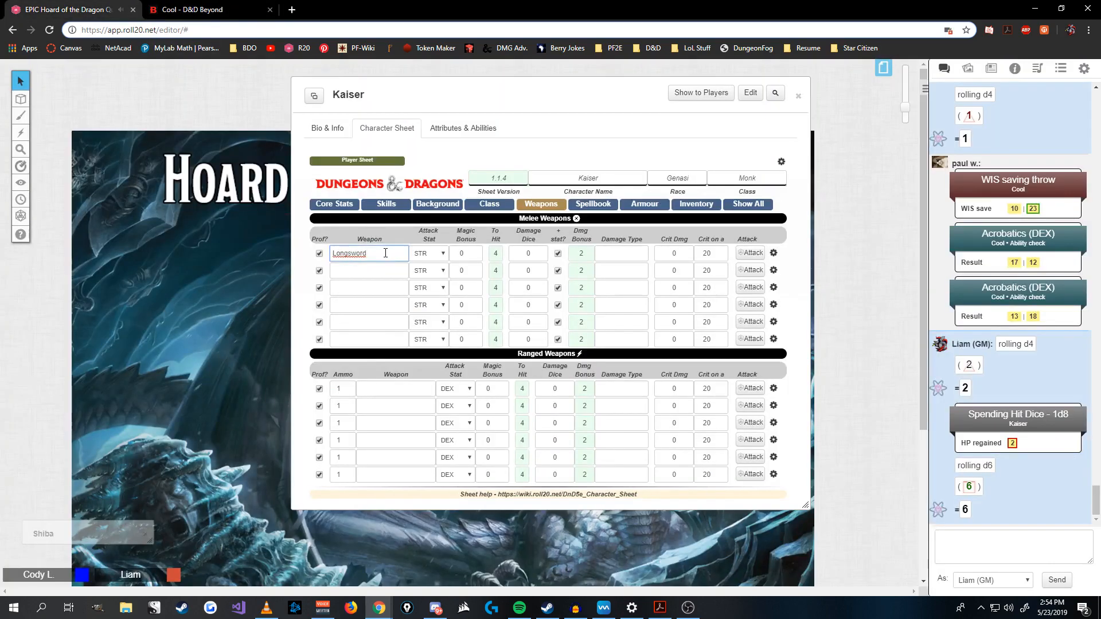
Try Finesse and DEX as the Longsword's attack stat and check Kaiser's core stats and skills
{"action": "key", "text": "Tab"}
{"action": "key", "text": "Tab"}
{"action": "key", "text": "Tab"}
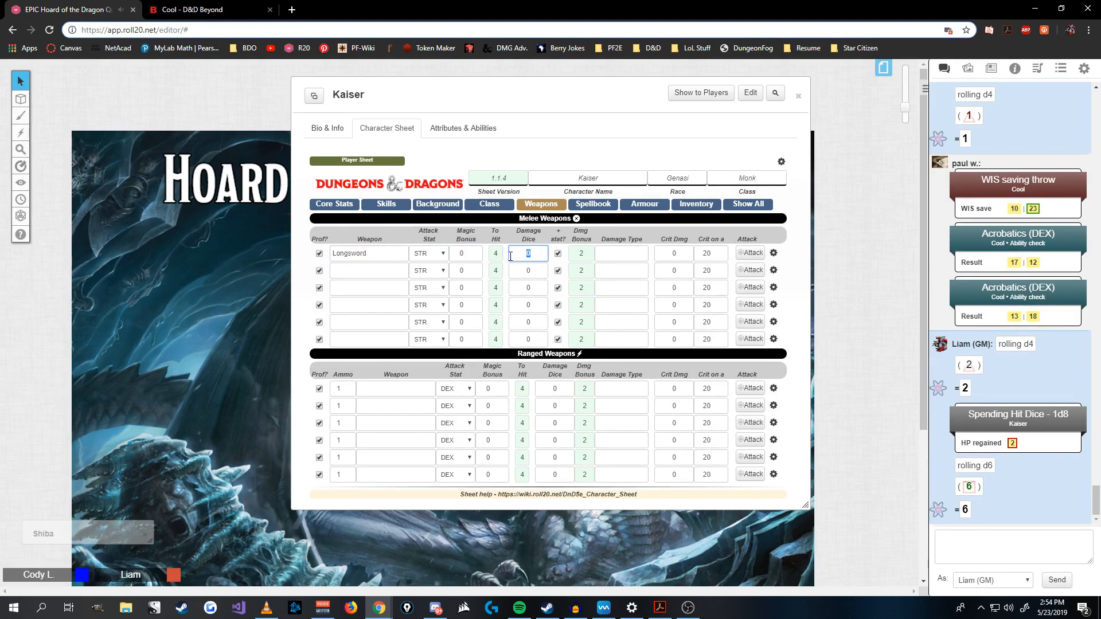
{"action": "left_click", "coordinate": [428, 253]}
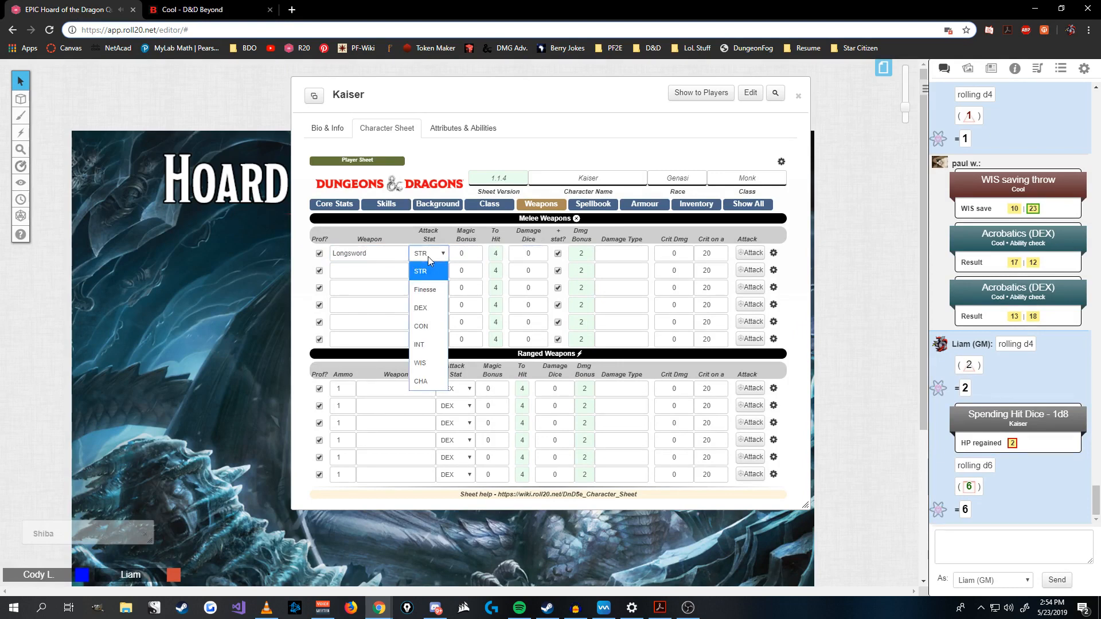
{"action": "left_click", "coordinate": [427, 292]}
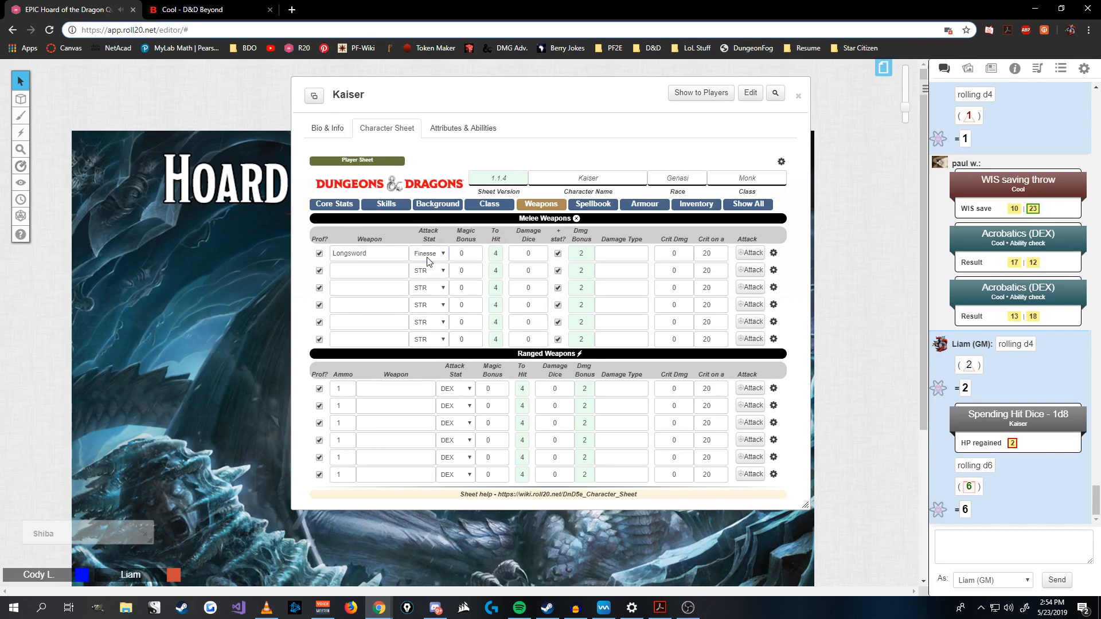
{"action": "left_click", "coordinate": [427, 261]}
{"action": "left_click", "coordinate": [423, 308]}
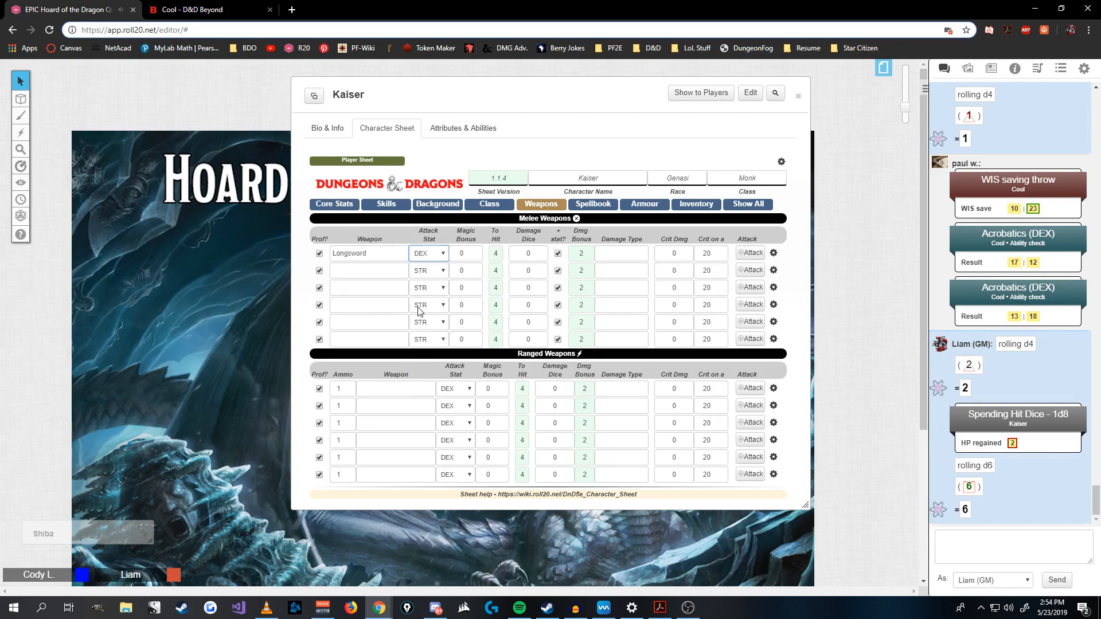
{"action": "left_click", "coordinate": [520, 253]}
{"action": "left_click", "coordinate": [345, 205]}
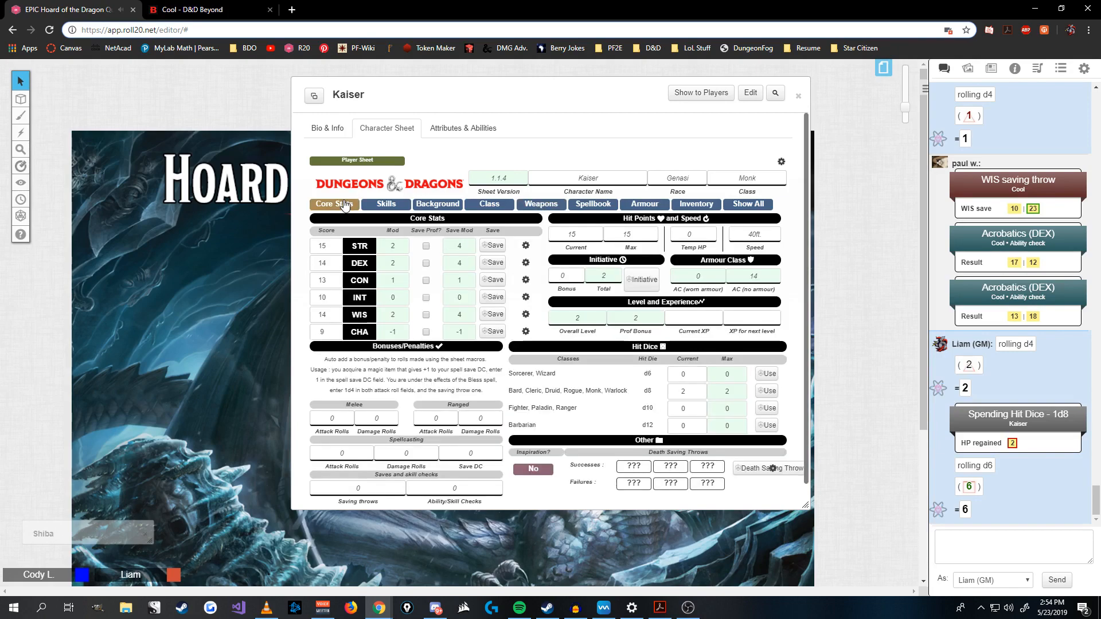
{"action": "left_click", "coordinate": [377, 208]}
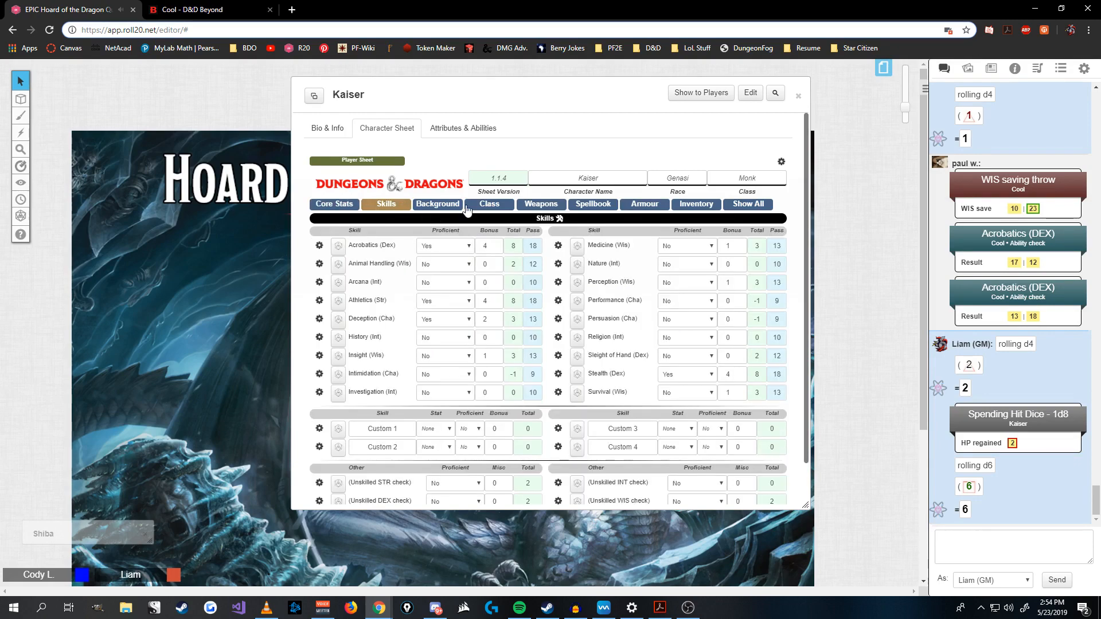
Set the Longsword's attack stat to STR, damage dice to 1d8, damage type to Slashing and crit damage to 1d8
{"action": "left_click", "coordinate": [532, 208]}
{"action": "left_click", "coordinate": [428, 255]}
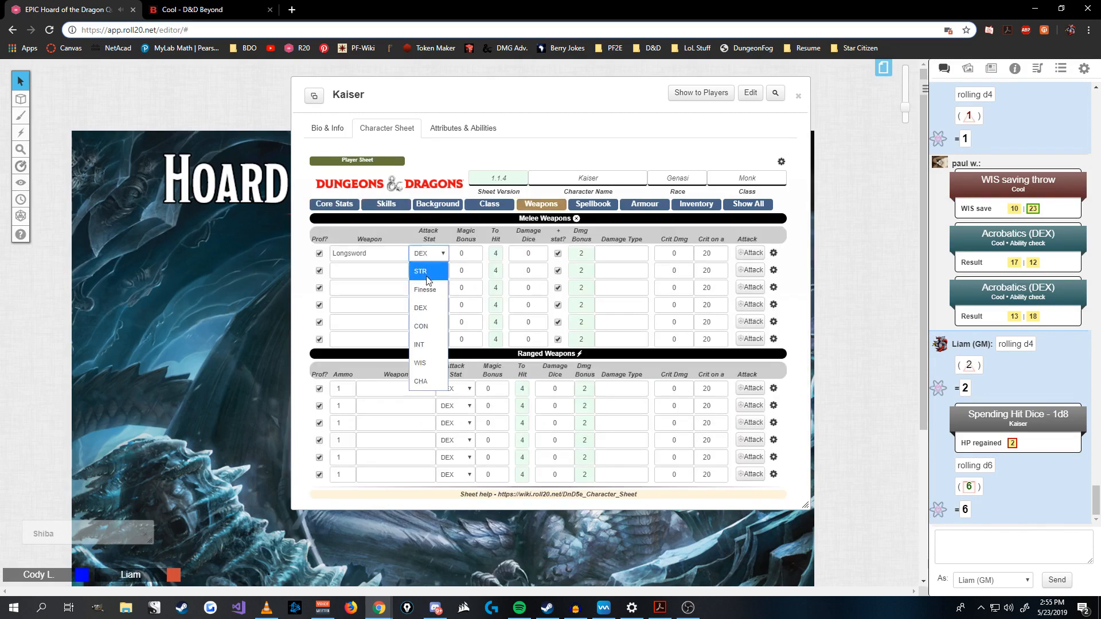
{"action": "left_click", "coordinate": [430, 276]}
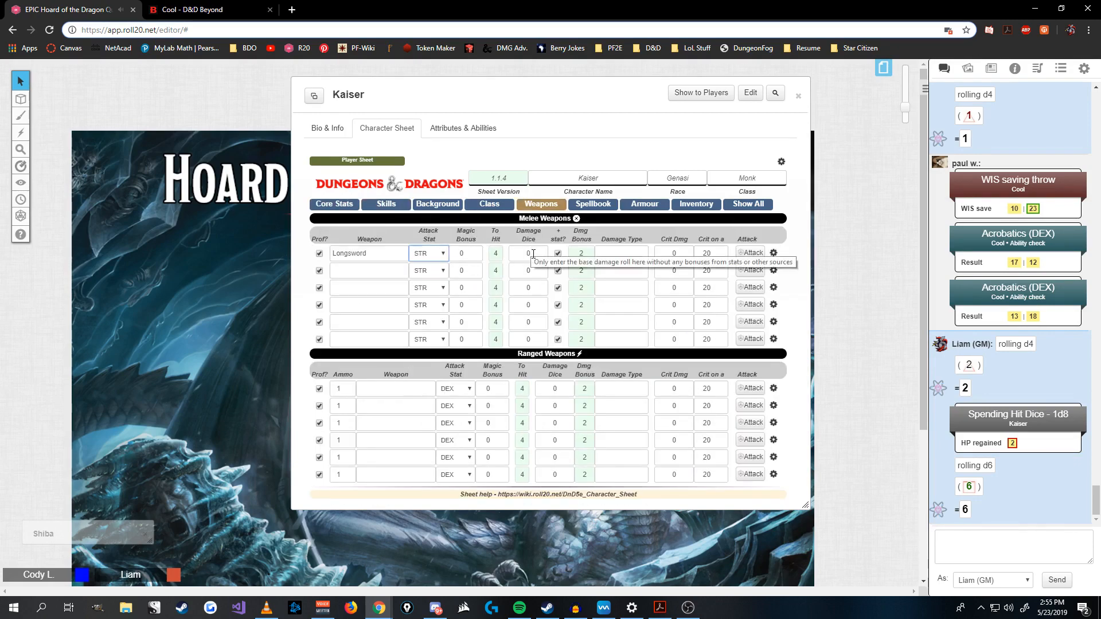
{"action": "left_click_drag", "start_coordinate": [531, 252], "coordinate": [510, 253]}
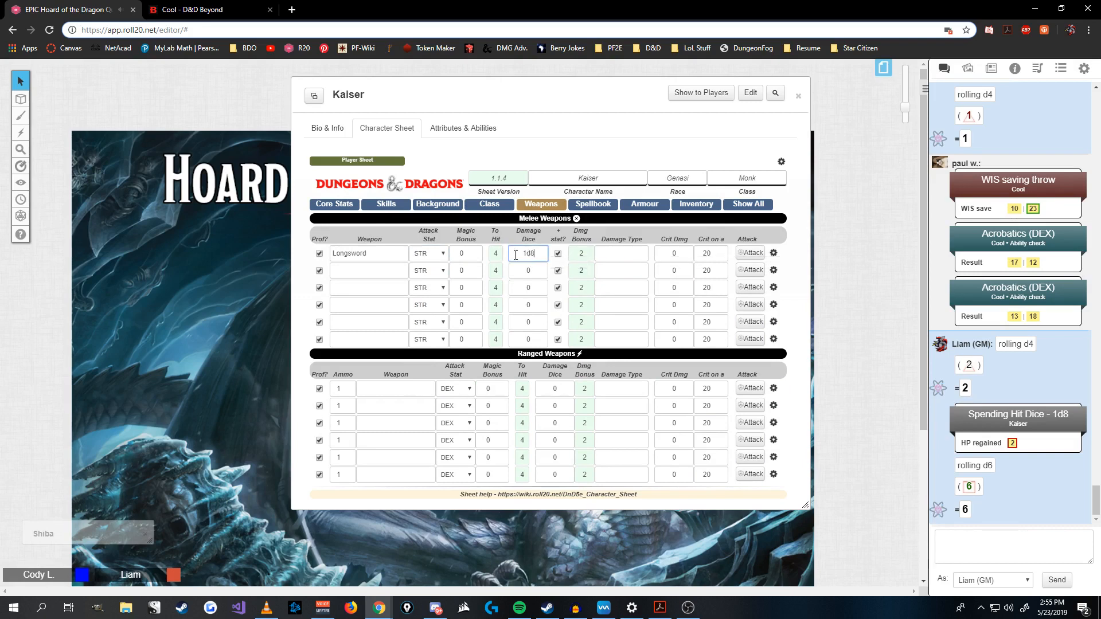
{"action": "key", "text": "Tab"}
{"action": "key", "text": "Tab"}
{"action": "key", "text": "Tab"}
Add a second melee weapon named Longsword (2H) with 1d10 damage dice, Slashing damage type and 1d10 crit damage
{"action": "left_click", "coordinate": [345, 272]}
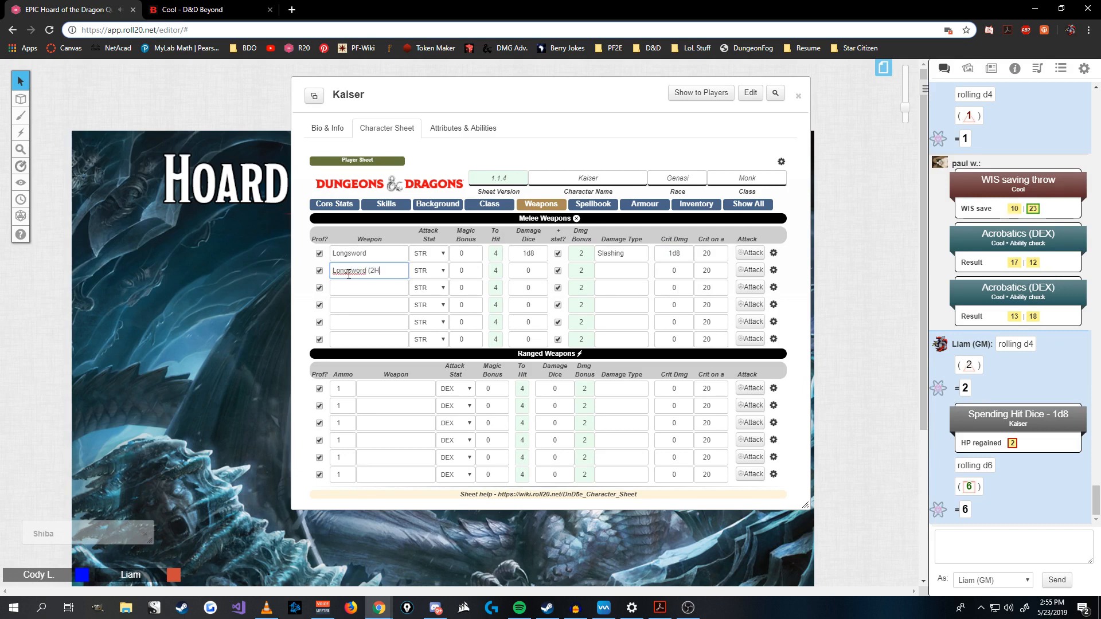
{"action": "left_click_drag", "start_coordinate": [549, 273], "coordinate": [499, 267]}
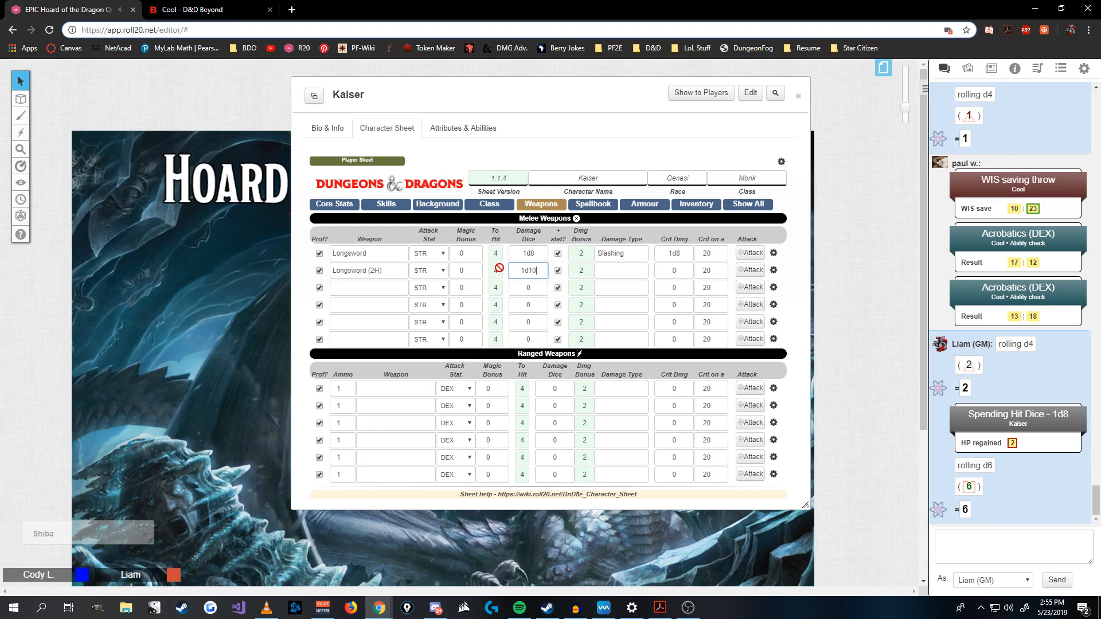
{"action": "type", "text": "1d10"}
{"action": "key", "text": "Tab"}
{"action": "key", "text": "Tab"}
{"action": "key", "text": "Tab"}
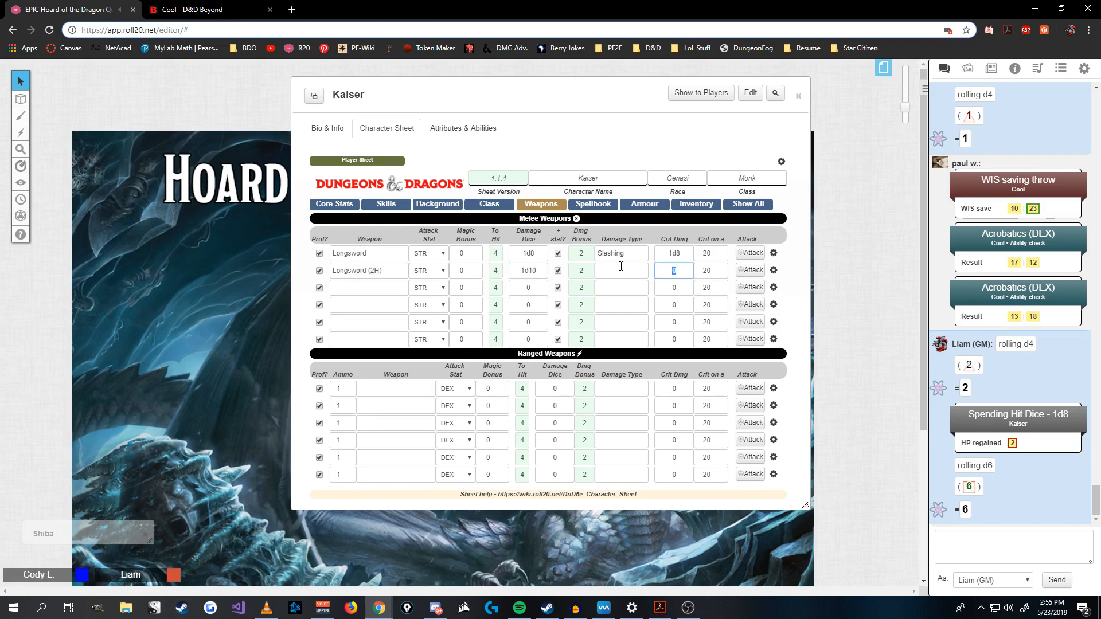
{"action": "left_click", "coordinate": [621, 266]}
{"action": "type", "text": "Slapshi"}
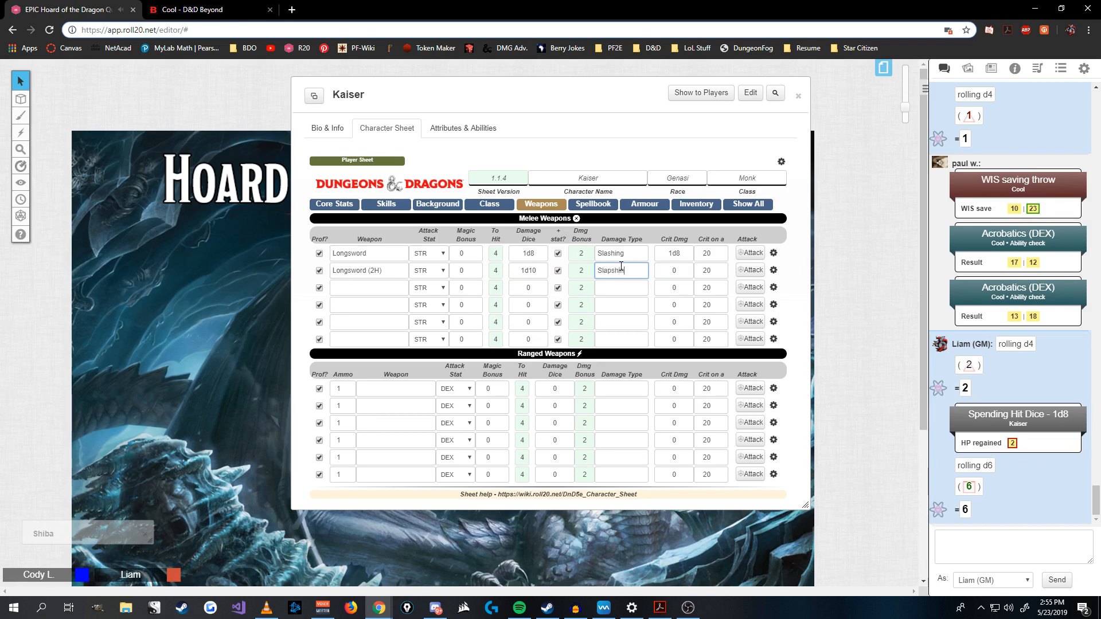
{"action": "type", "text": "ng"}
{"action": "key", "text": "BackSpace"}
{"action": "key", "text": "Tab"}
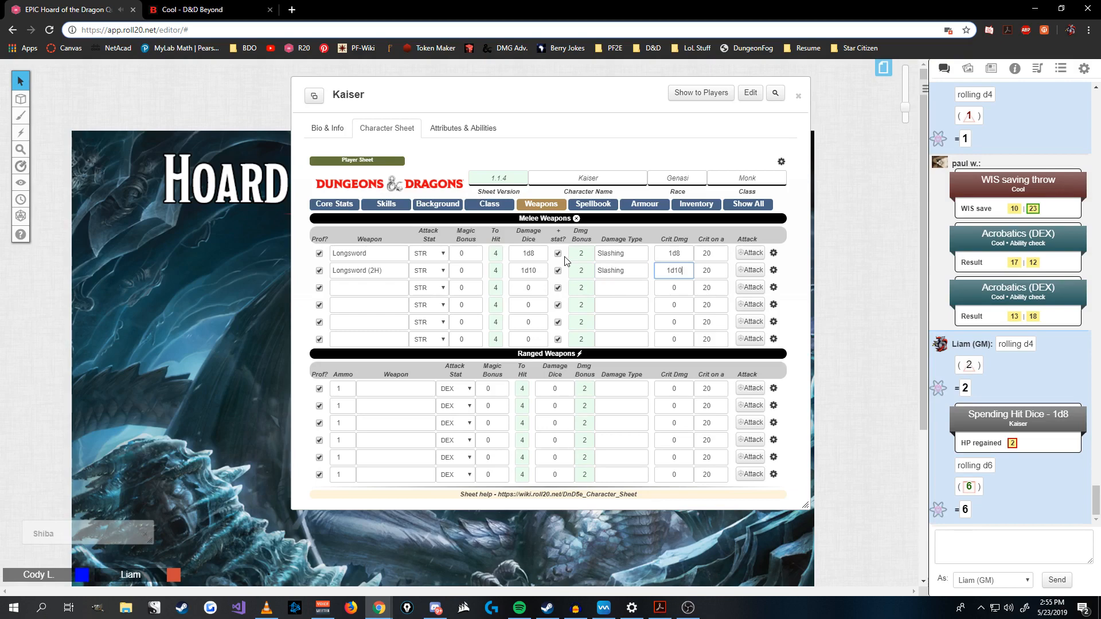
Look up the Dart's attack details in the D&D Beyond equipment list and return to Roll20
{"action": "left_click", "coordinate": [201, 9]}
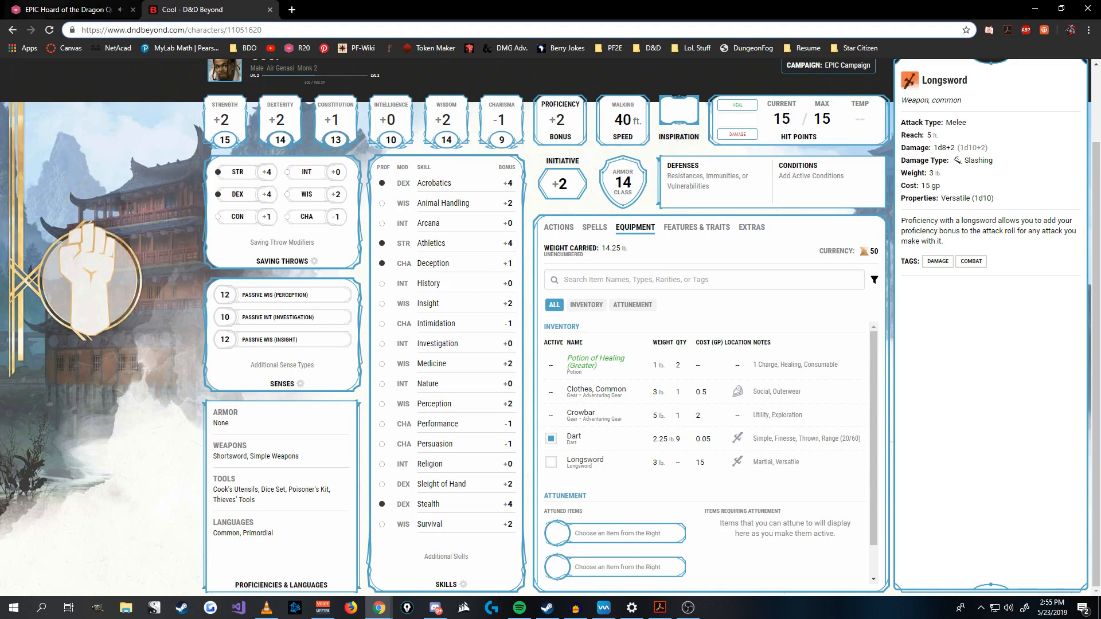
{"action": "left_click", "coordinate": [54, 12]}
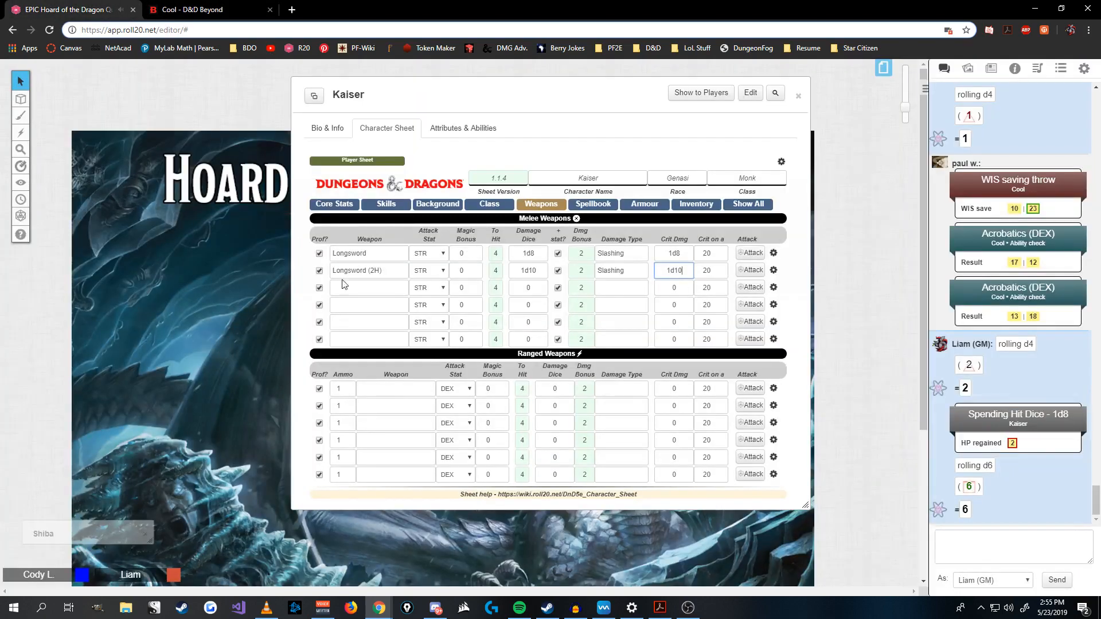
{"action": "left_click", "coordinate": [188, 12]}
{"action": "scroll", "coordinate": [619, 404], "scroll_direction": "down", "scroll_amount": 1}
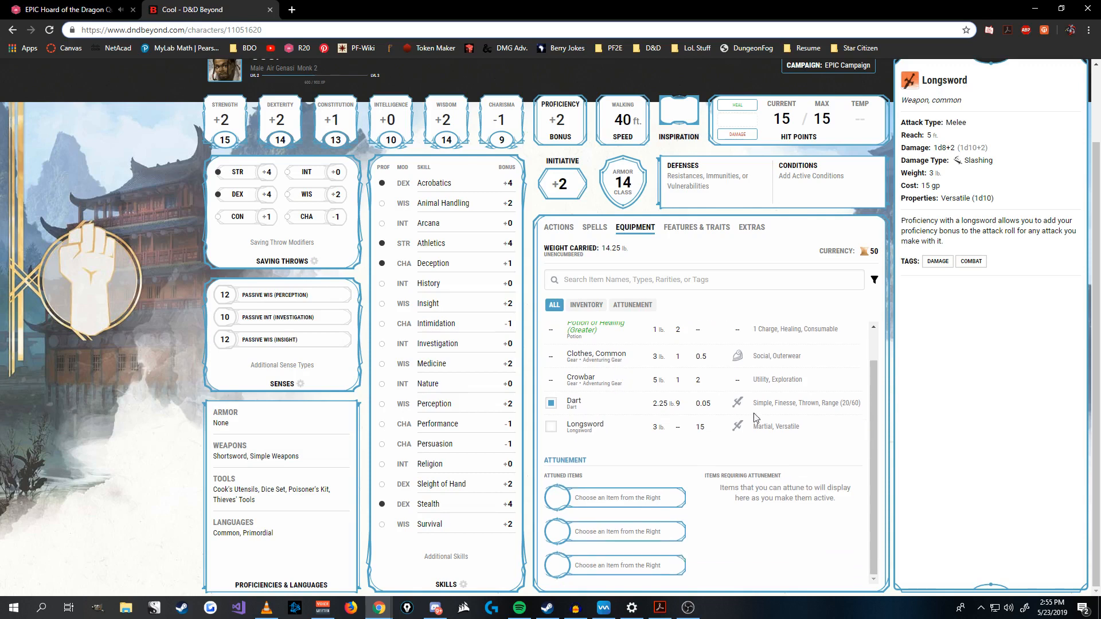
{"action": "left_click", "coordinate": [790, 406]}
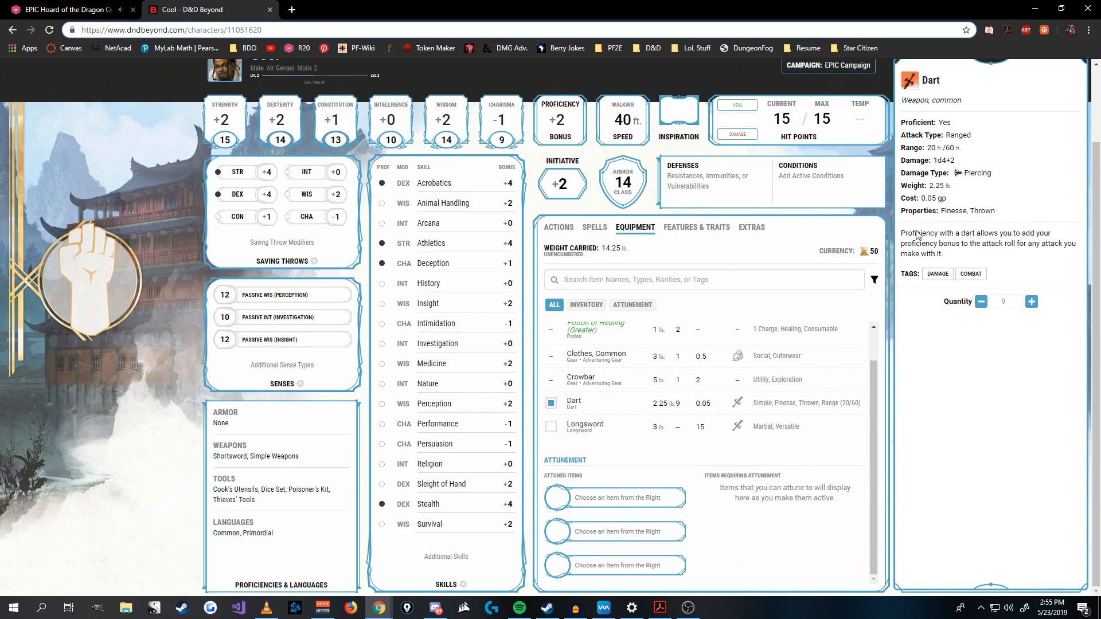
{"action": "left_click", "coordinate": [80, 10]}
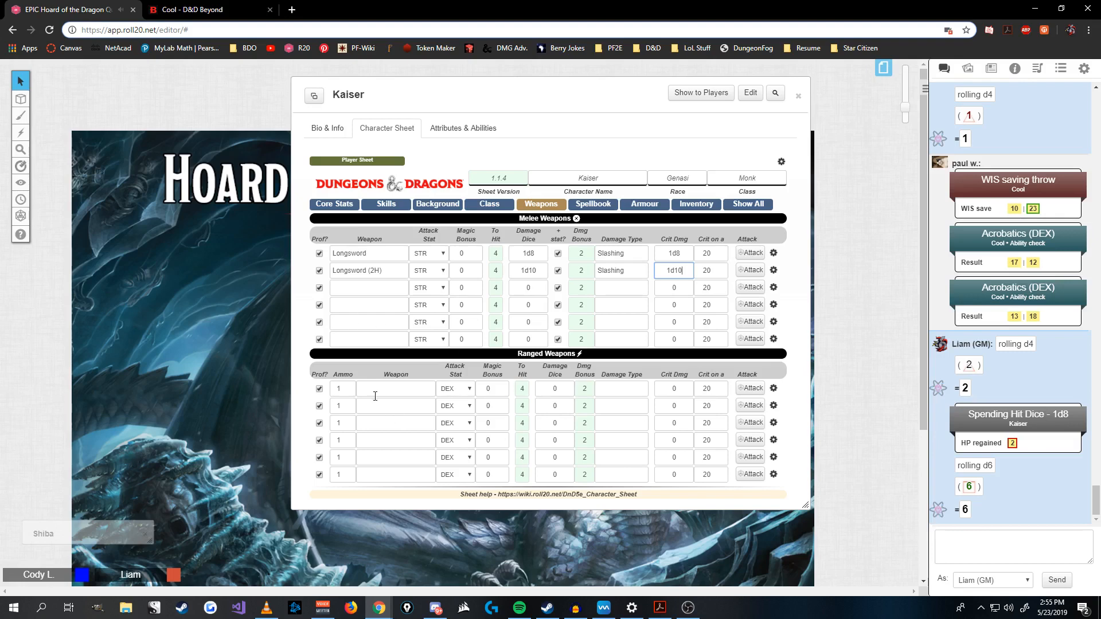
Add Dart as the first ranged weapon with Finesse as its attack stat and 1d4 damage dice
{"action": "left_click", "coordinate": [471, 394]}
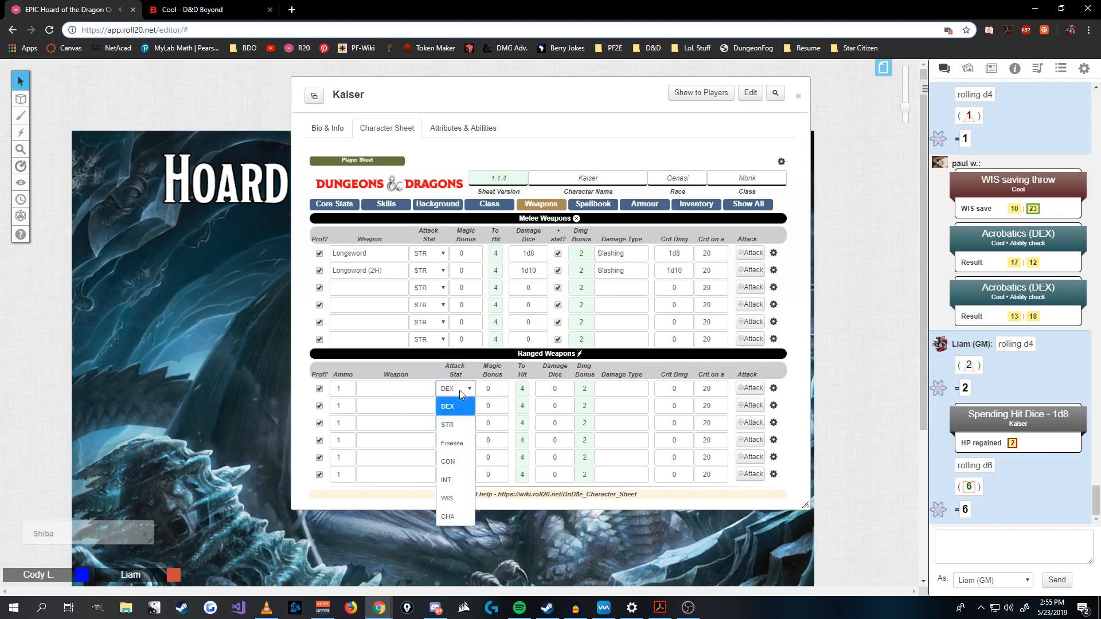
{"action": "left_click", "coordinate": [453, 442]}
{"action": "left_click", "coordinate": [395, 390]}
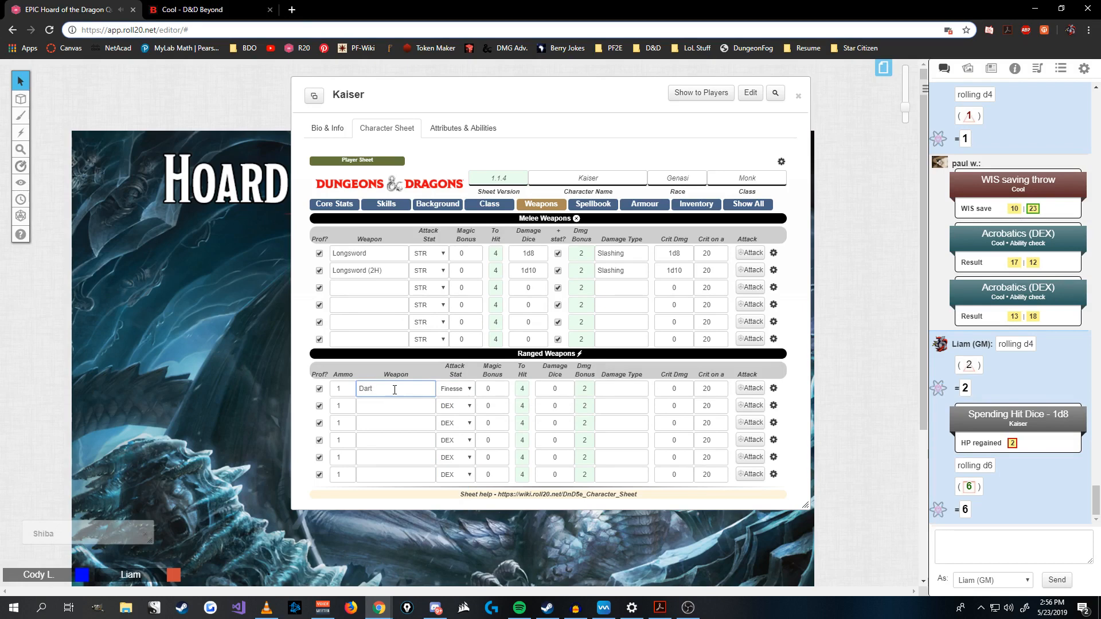
{"action": "double_click", "coordinate": [488, 388]}
{"action": "double_click", "coordinate": [545, 391]}
{"action": "type", "text": "1d41"}
{"action": "key", "text": "BackSpace"}
Set the Dart's damage type to Piercing and its crit damage to 1d4
{"action": "left_click", "coordinate": [624, 390]}
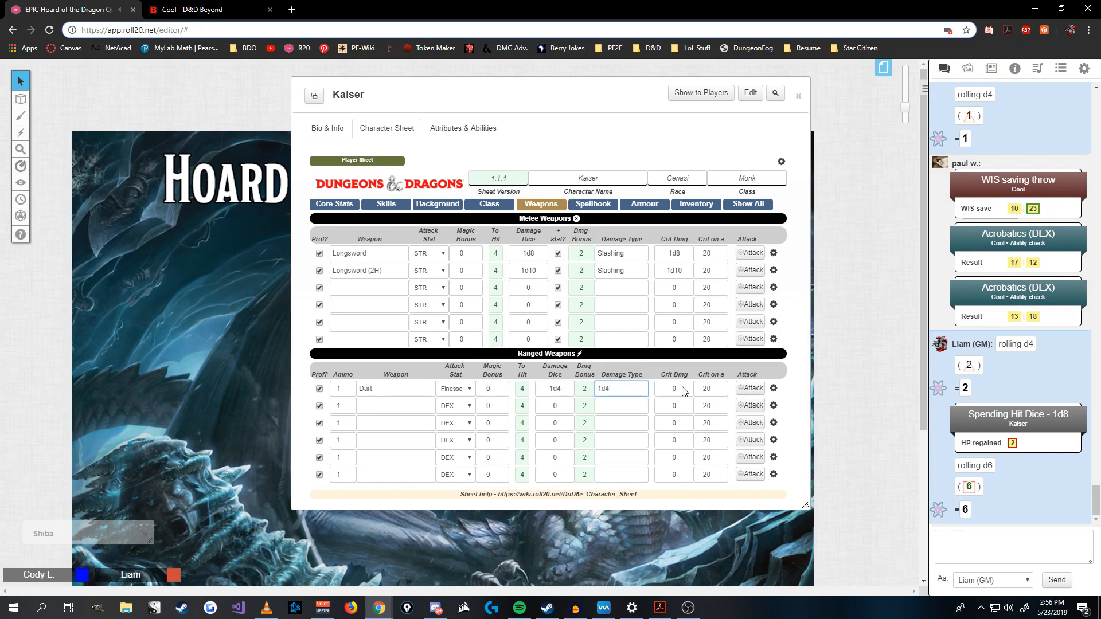
{"action": "left_click_drag", "start_coordinate": [606, 388], "coordinate": [527, 385]}
{"action": "key", "text": "BackSpace"}
{"action": "key", "text": "Tab"}
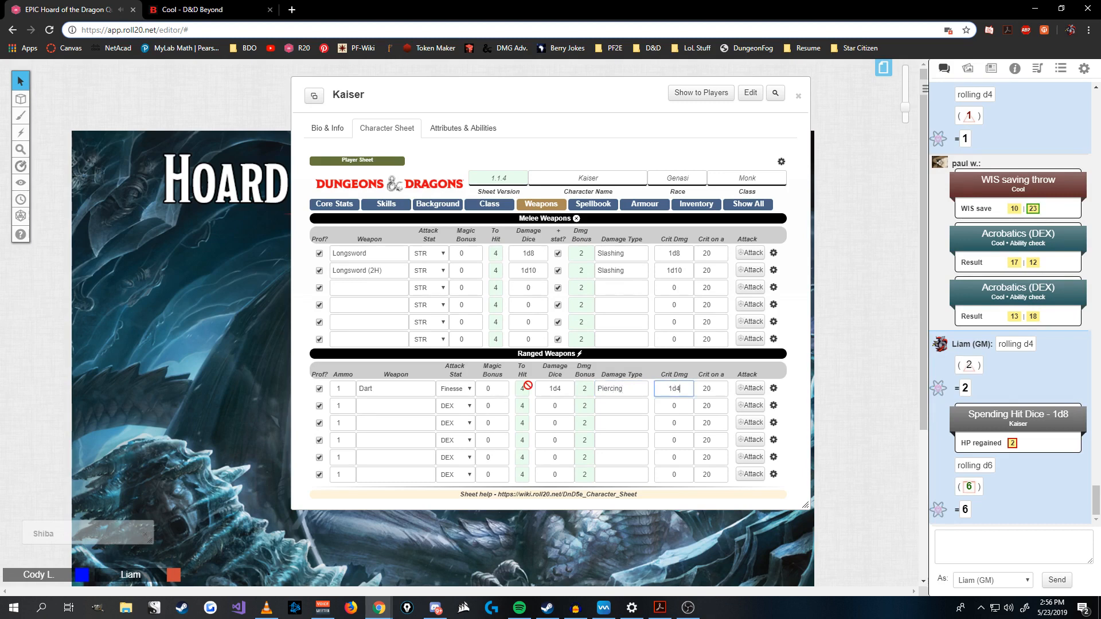
{"action": "left_click", "coordinate": [796, 383]}
View the class section of Kaiser's sheet, switch to D&D Beyond and copy the Unarmored Defense description from the Monk features
{"action": "left_click", "coordinate": [501, 208]}
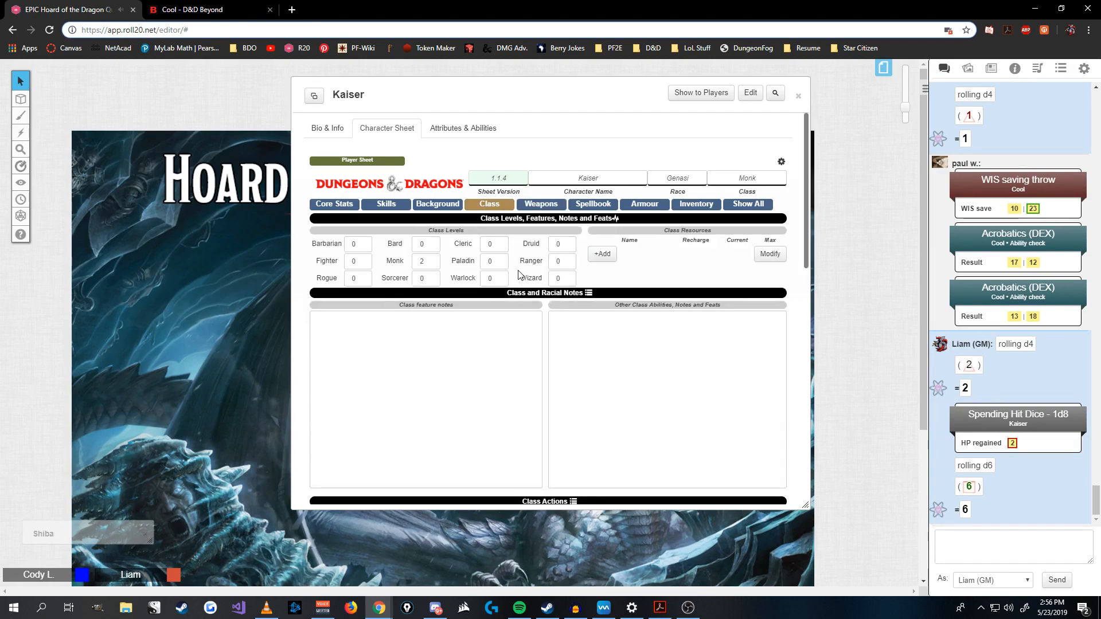
{"action": "scroll", "coordinate": [517, 278], "scroll_direction": "down", "scroll_amount": 4}
{"action": "scroll", "coordinate": [517, 274], "scroll_direction": "up", "scroll_amount": 4}
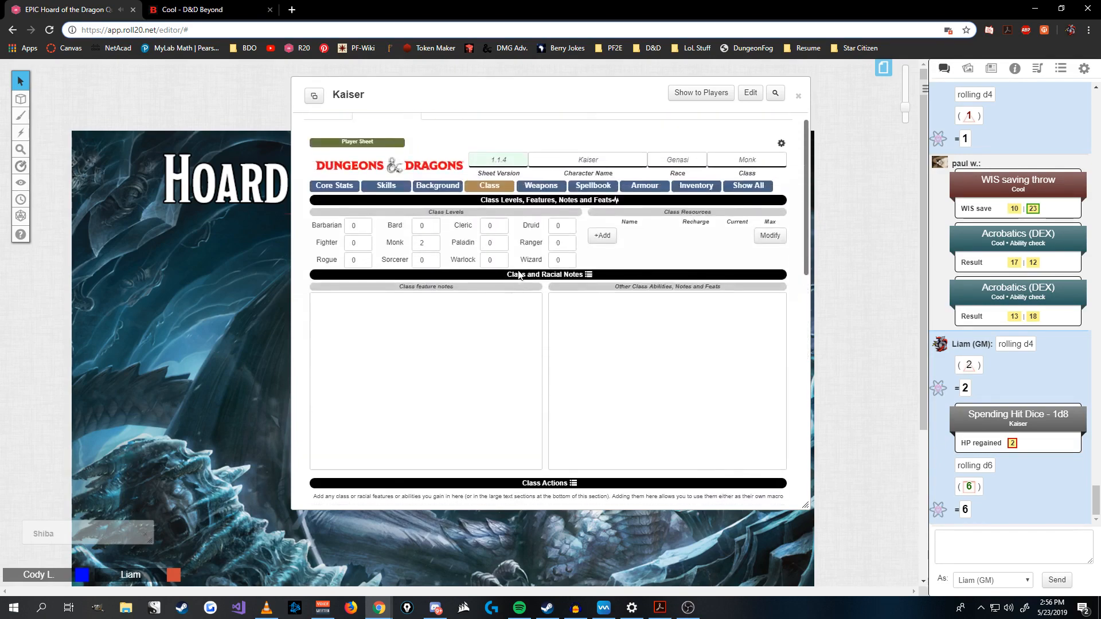
{"action": "scroll", "coordinate": [519, 275], "scroll_direction": "down", "scroll_amount": 2}
{"action": "left_click", "coordinate": [205, 12]}
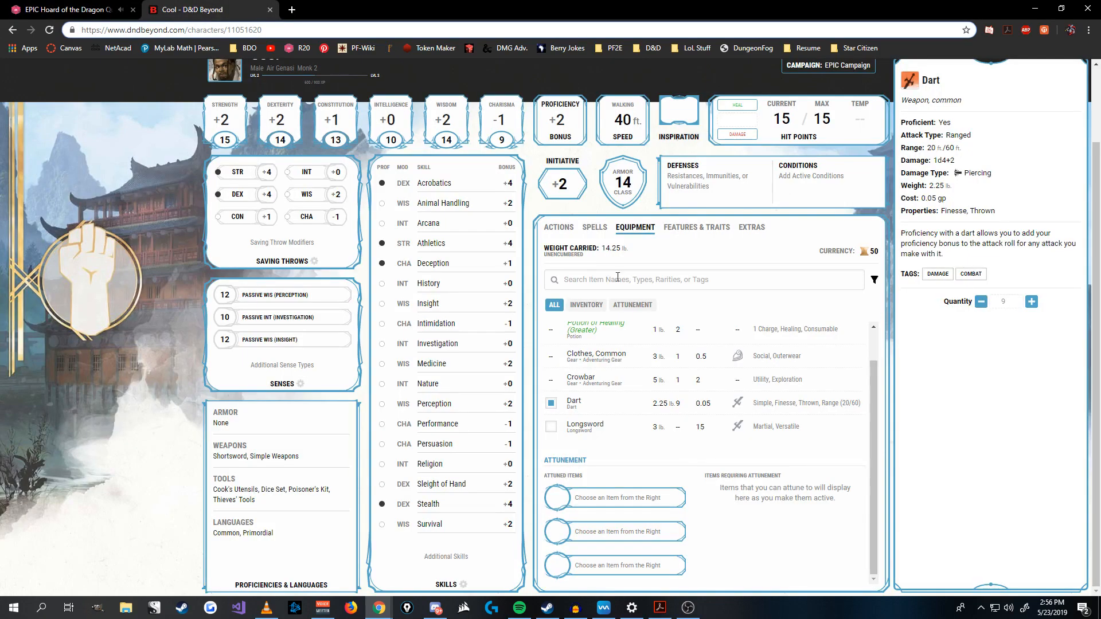
{"action": "left_click", "coordinate": [695, 227]}
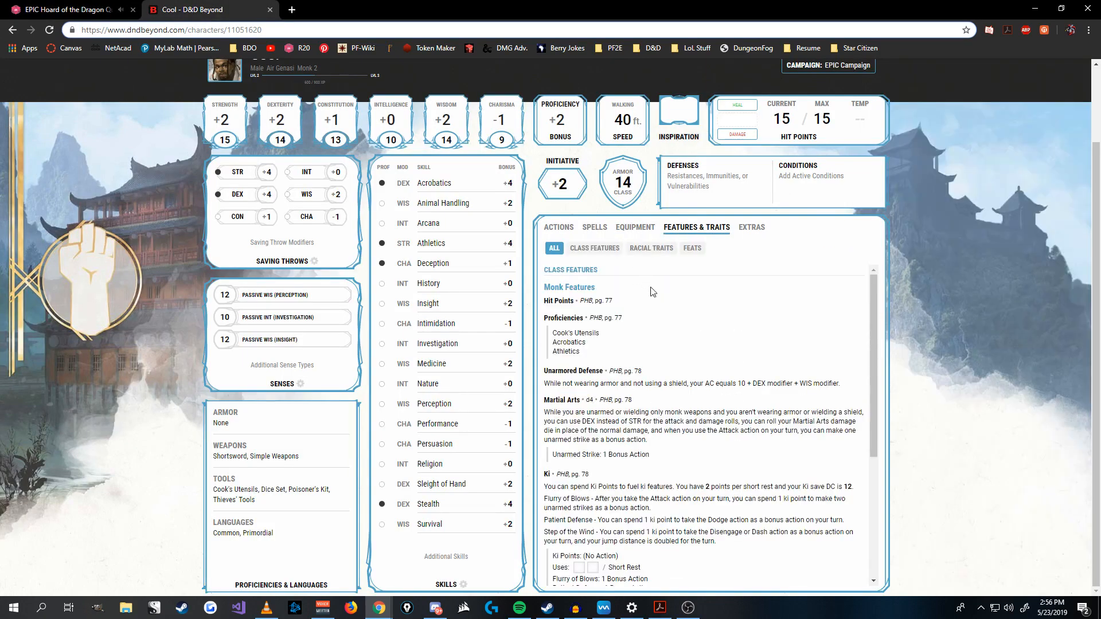
{"action": "scroll", "coordinate": [708, 310], "scroll_direction": "down", "scroll_amount": 3}
{"action": "scroll", "coordinate": [606, 297], "scroll_direction": "up", "scroll_amount": 2}
{"action": "left_click_drag", "start_coordinate": [545, 383], "coordinate": [842, 390]}
{"action": "key", "text": "ctrl+c"}
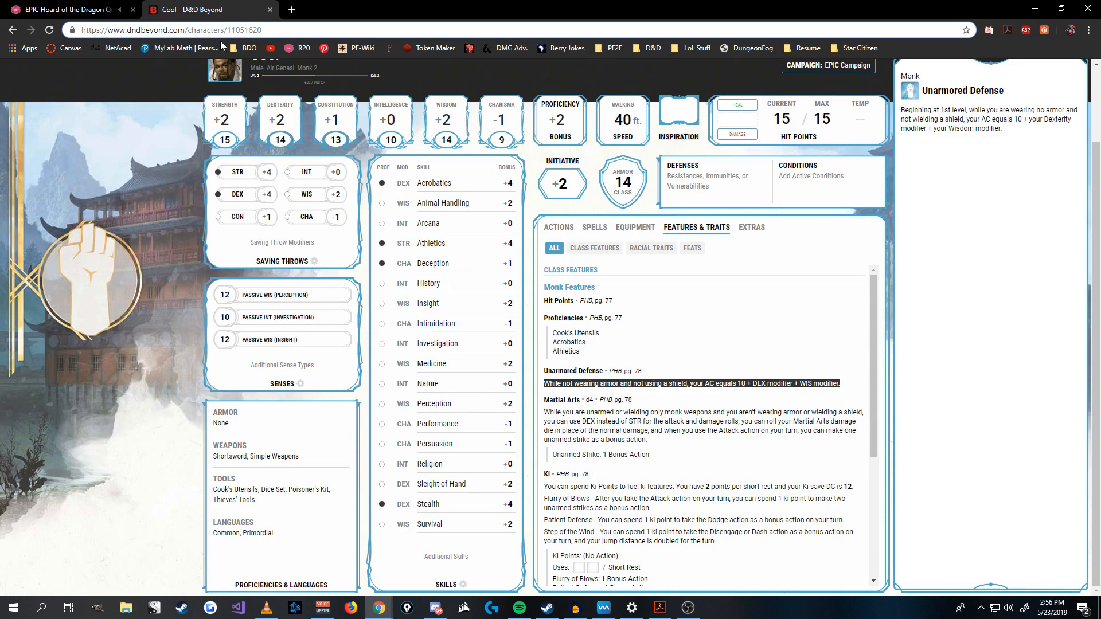
Back in Roll20, paste the copied description as the first class action's output and name that action Unarmored Defense
{"action": "left_click", "coordinate": [71, 11]}
{"action": "scroll", "coordinate": [516, 401], "scroll_direction": "down", "scroll_amount": 3}
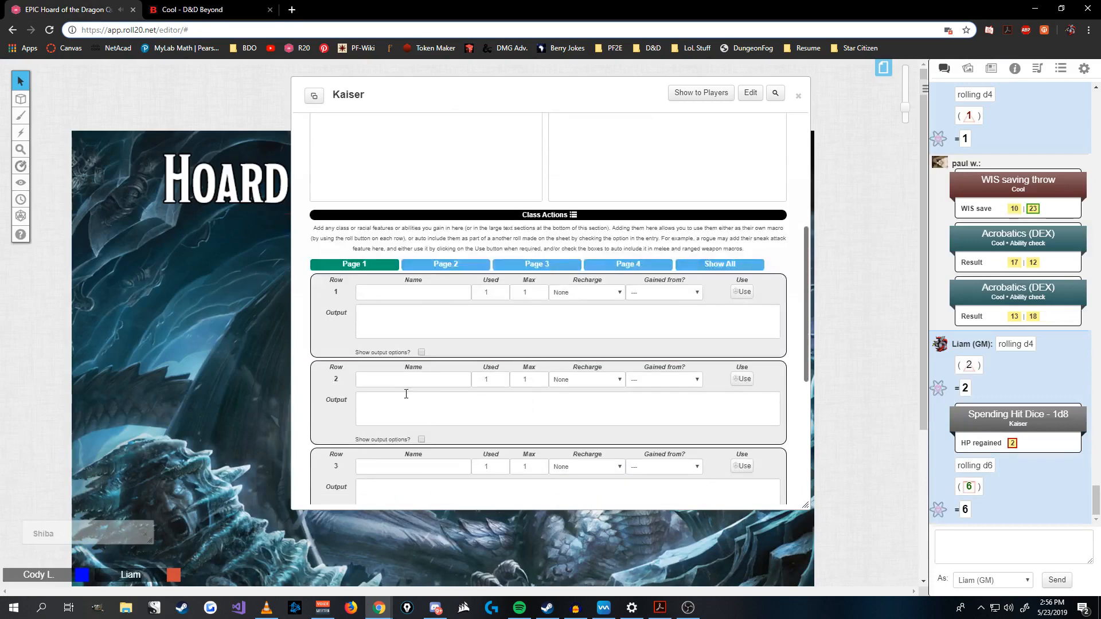
{"action": "key", "text": "ctrl+v"}
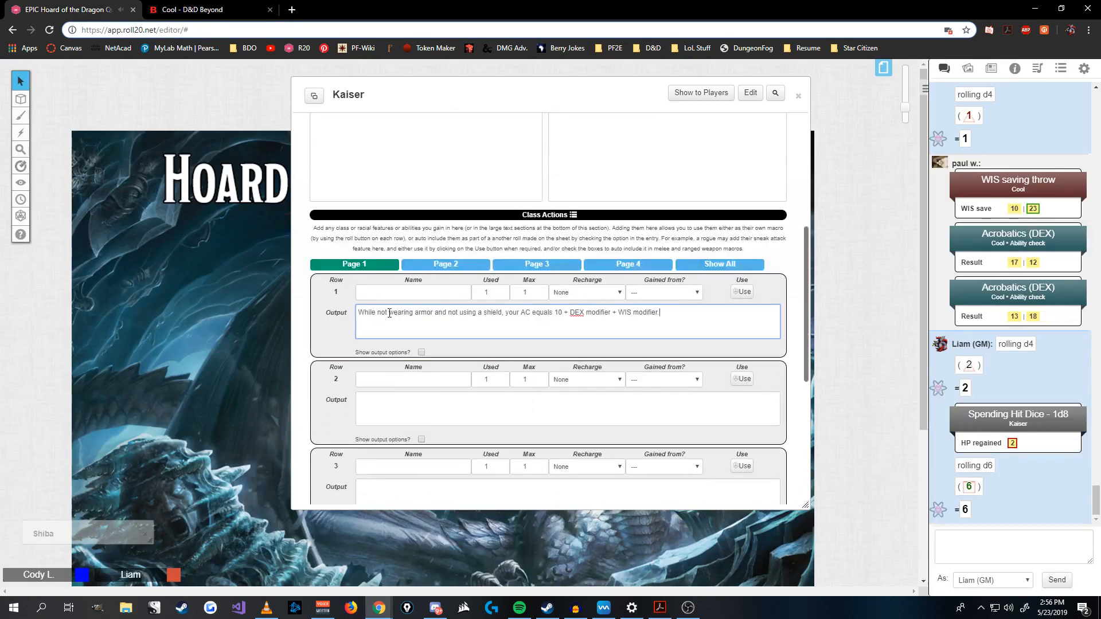
{"action": "left_click", "coordinate": [407, 293]}
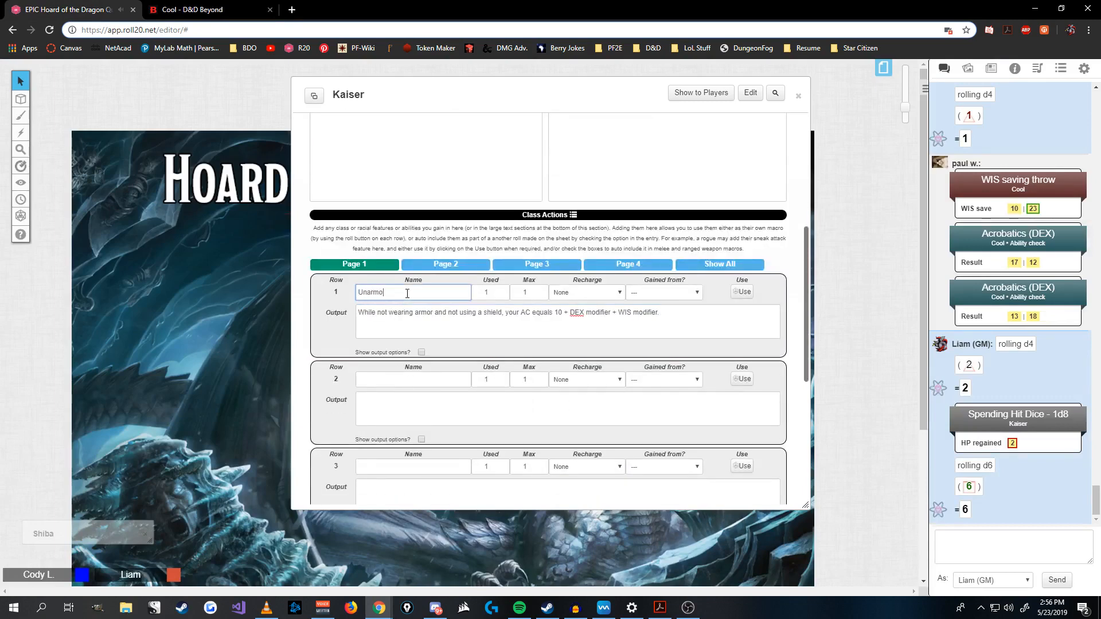
{"action": "type", "text": "Unarmored Defense"}
{"action": "left_click", "coordinate": [538, 300]}
Check the unarmoured bonus choice in the armour section of Kaiser's sheet, keeping the current option
{"action": "scroll", "coordinate": [571, 293], "scroll_direction": "up", "scroll_amount": 2}
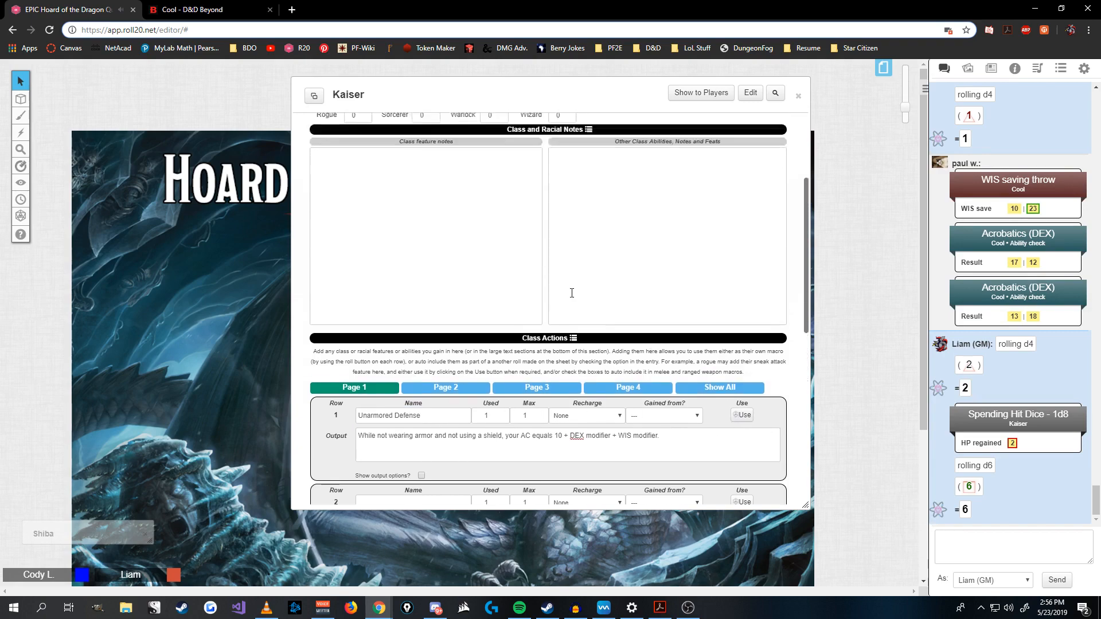
{"action": "scroll", "coordinate": [571, 293], "scroll_direction": "up", "scroll_amount": 3}
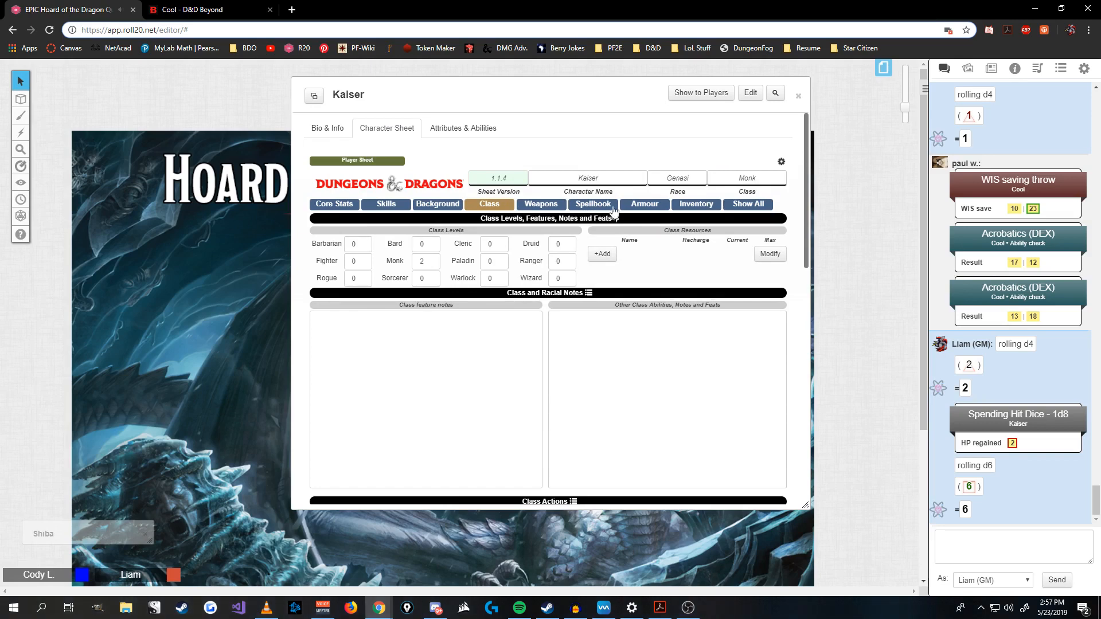
{"action": "left_click", "coordinate": [637, 207]}
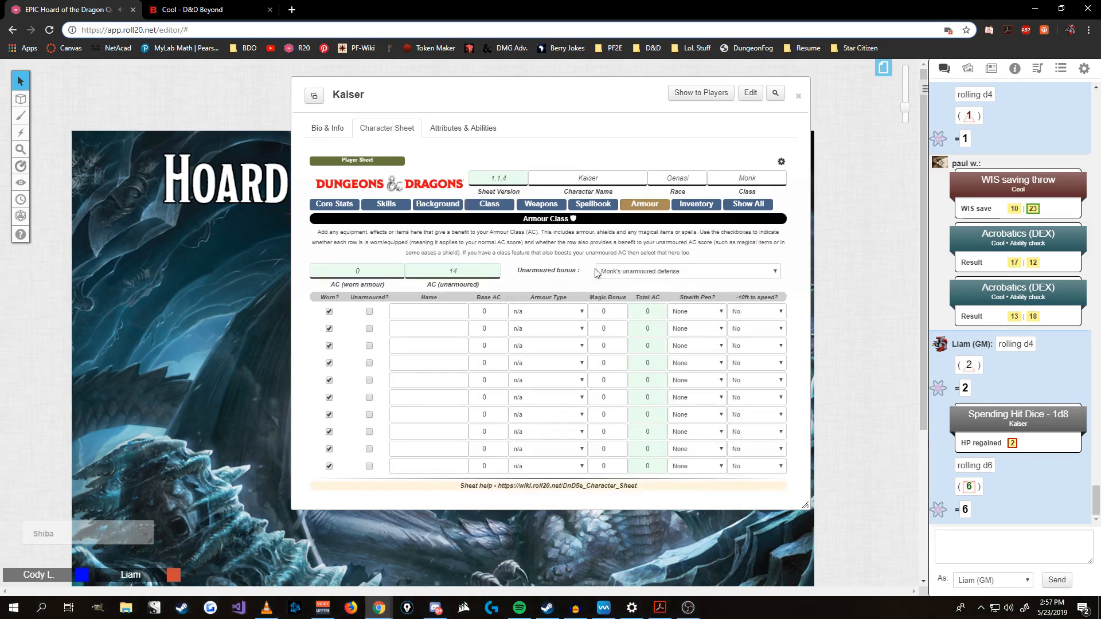
{"action": "left_click", "coordinate": [648, 276]}
{"action": "left_click", "coordinate": [649, 277]}
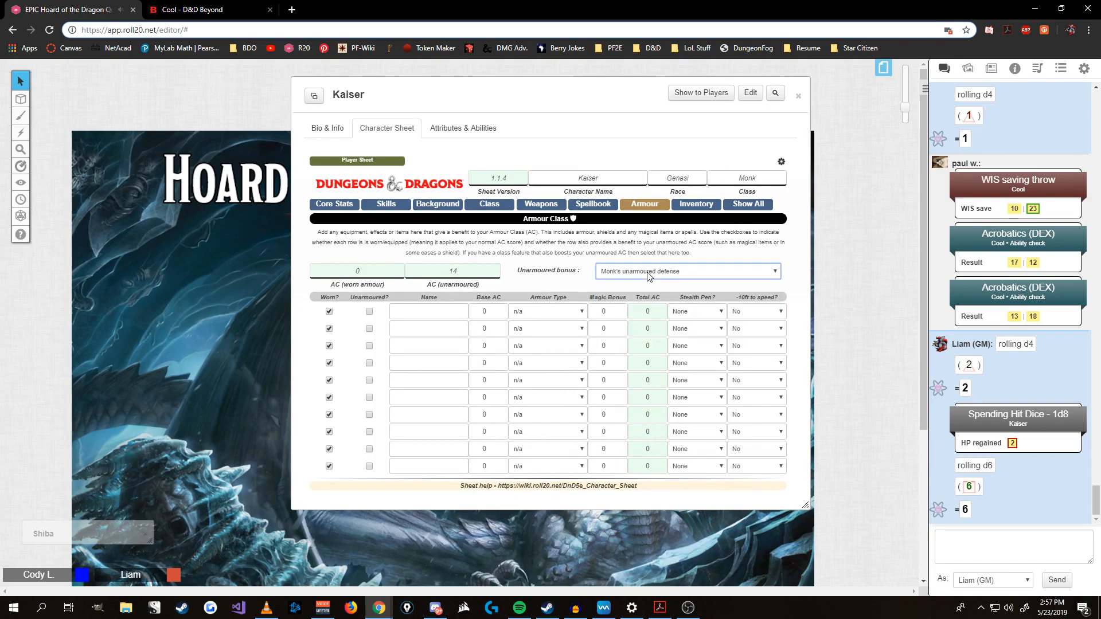
{"action": "left_click", "coordinate": [334, 208]}
{"action": "left_click", "coordinate": [516, 209]}
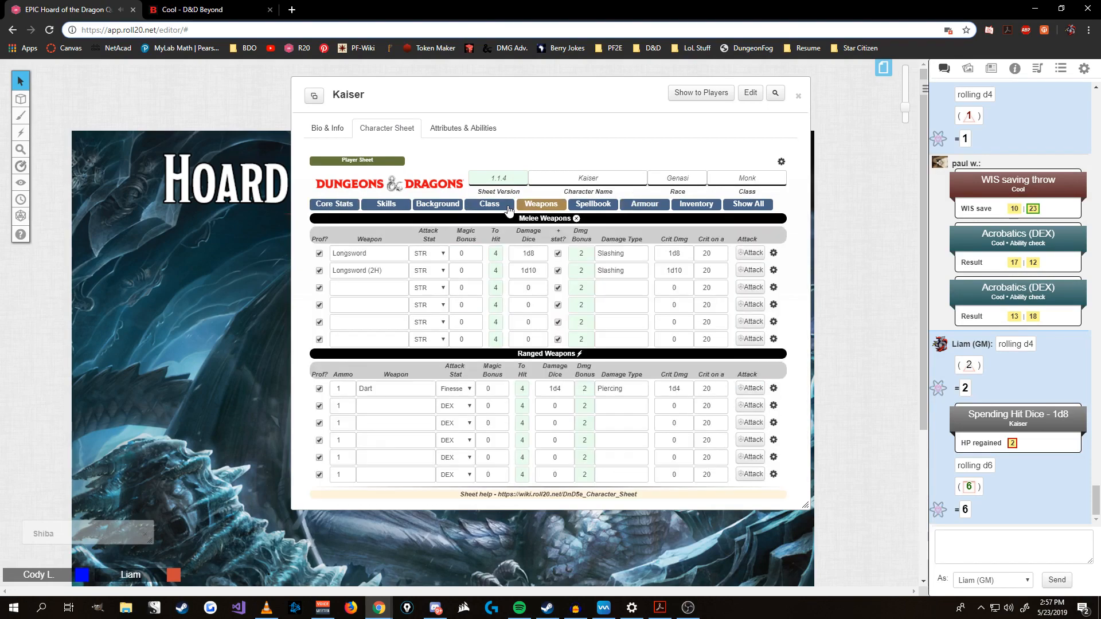
Return to the class actions, switch to D&D Beyond and copy the full Martial Arts description from the Monk features
{"action": "left_click", "coordinate": [507, 208]}
{"action": "scroll", "coordinate": [440, 345], "scroll_direction": "down", "scroll_amount": 6}
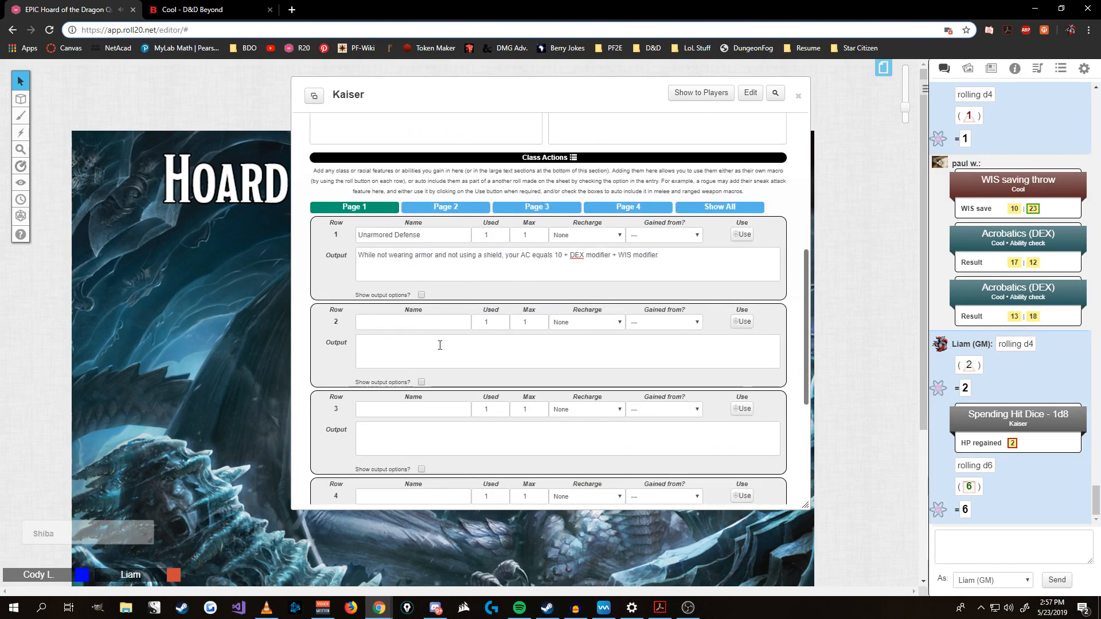
{"action": "left_click", "coordinate": [186, 11]}
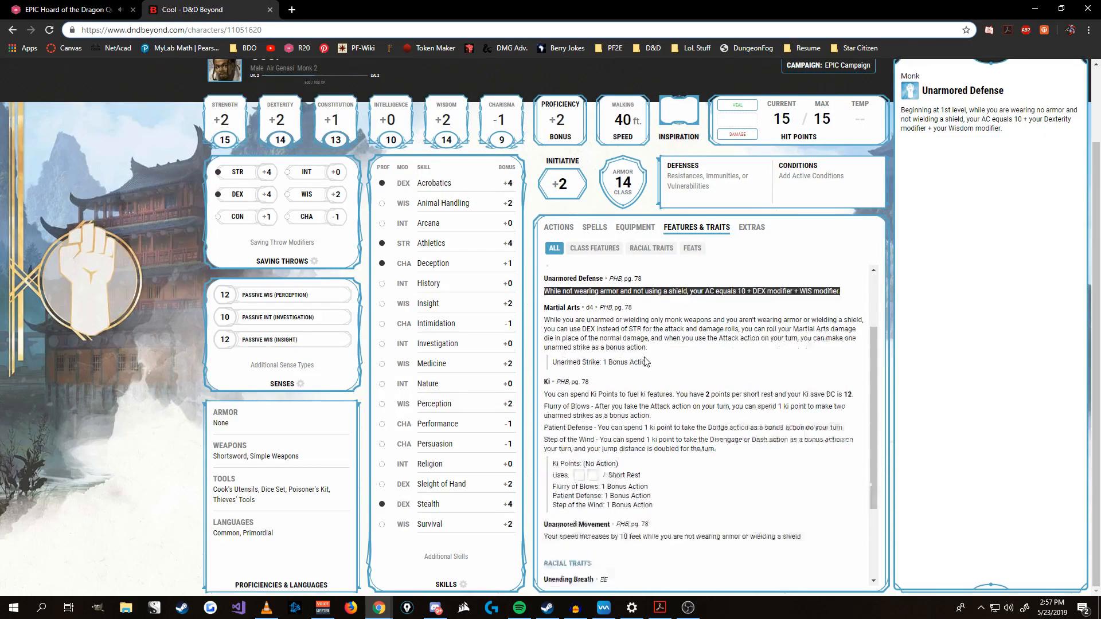
{"action": "scroll", "coordinate": [645, 361], "scroll_direction": "down", "scroll_amount": 1}
{"action": "left_click", "coordinate": [599, 331]}
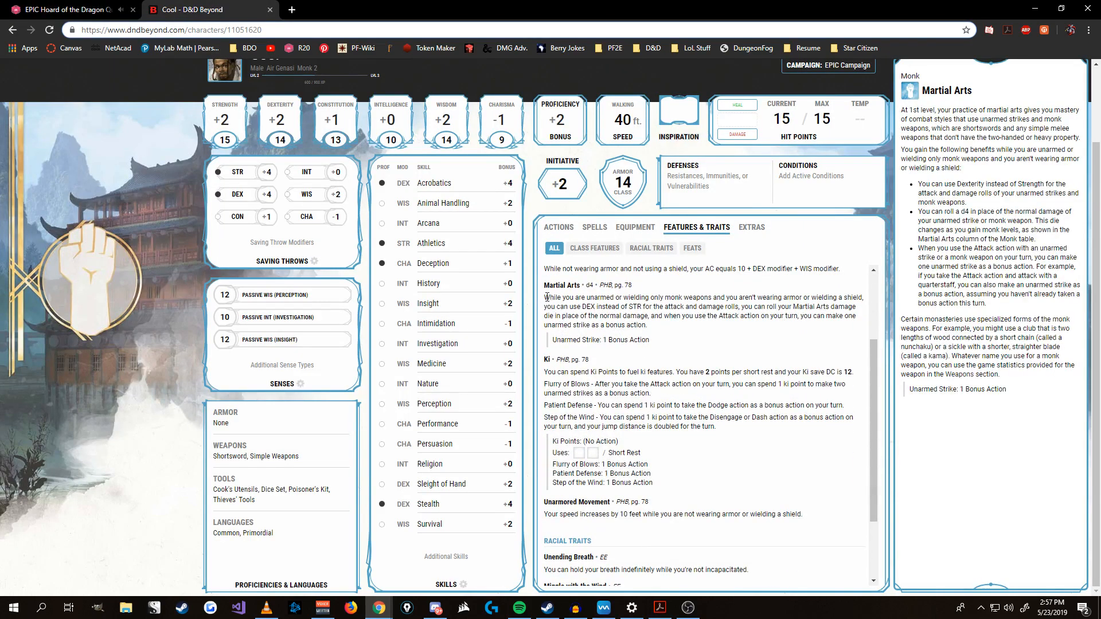
{"action": "left_click_drag", "start_coordinate": [546, 297], "coordinate": [693, 298]}
{"action": "left_click", "coordinate": [726, 298]}
{"action": "left_click_drag", "start_coordinate": [546, 294], "coordinate": [652, 327]}
{"action": "key", "text": "ctrl+c"}
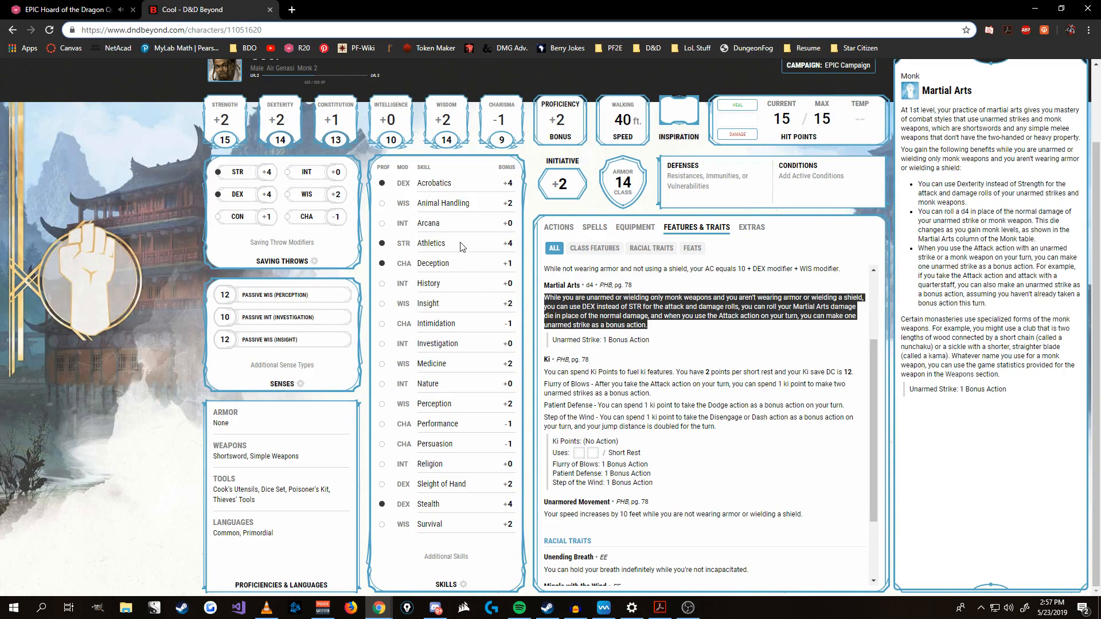
{"action": "left_click", "coordinate": [630, 317]}
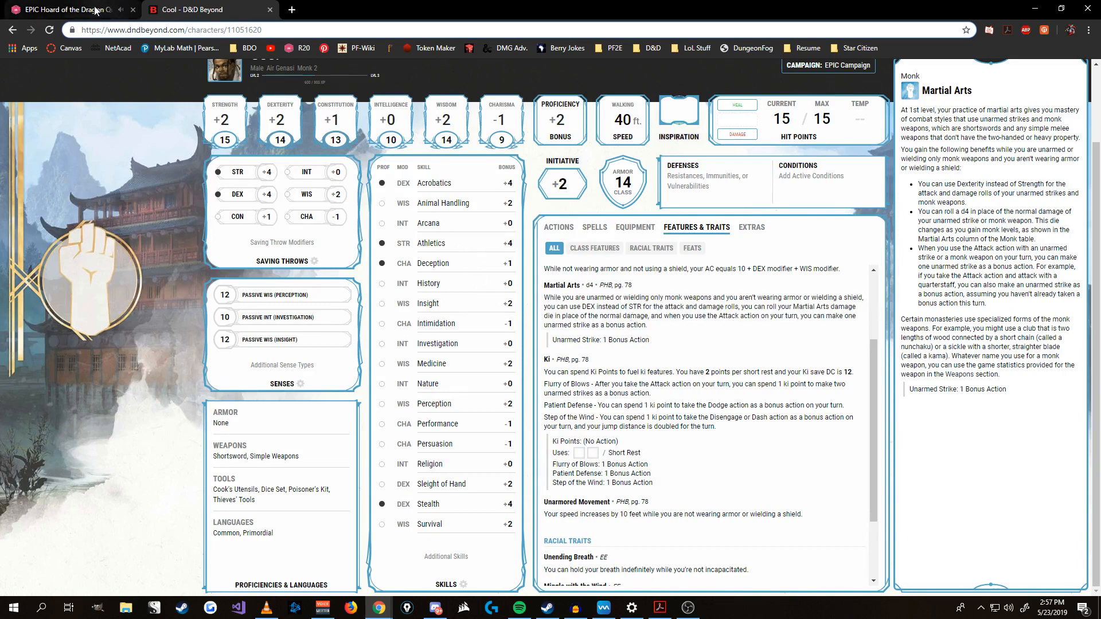
Back in Roll20, paste the copied text as the second class action's output and name that action Martial Arts
{"action": "left_click", "coordinate": [124, 10]}
{"action": "left_click", "coordinate": [388, 347]}
{"action": "key", "text": "ctrl+v"}
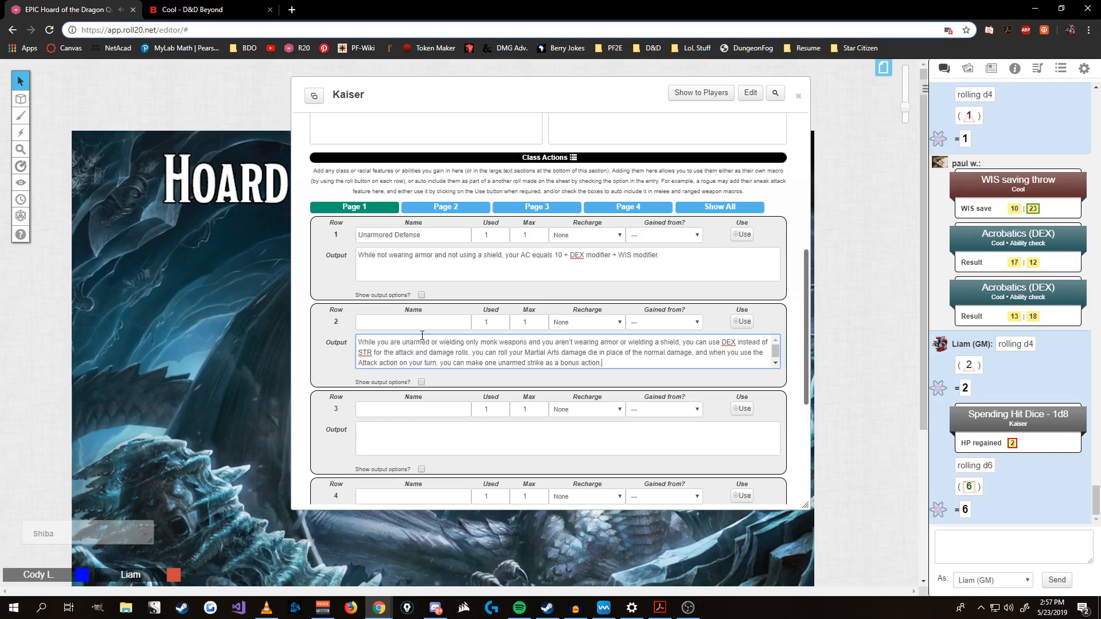
{"action": "left_click", "coordinate": [423, 323]}
{"action": "type", "text": "Martial Arts"}
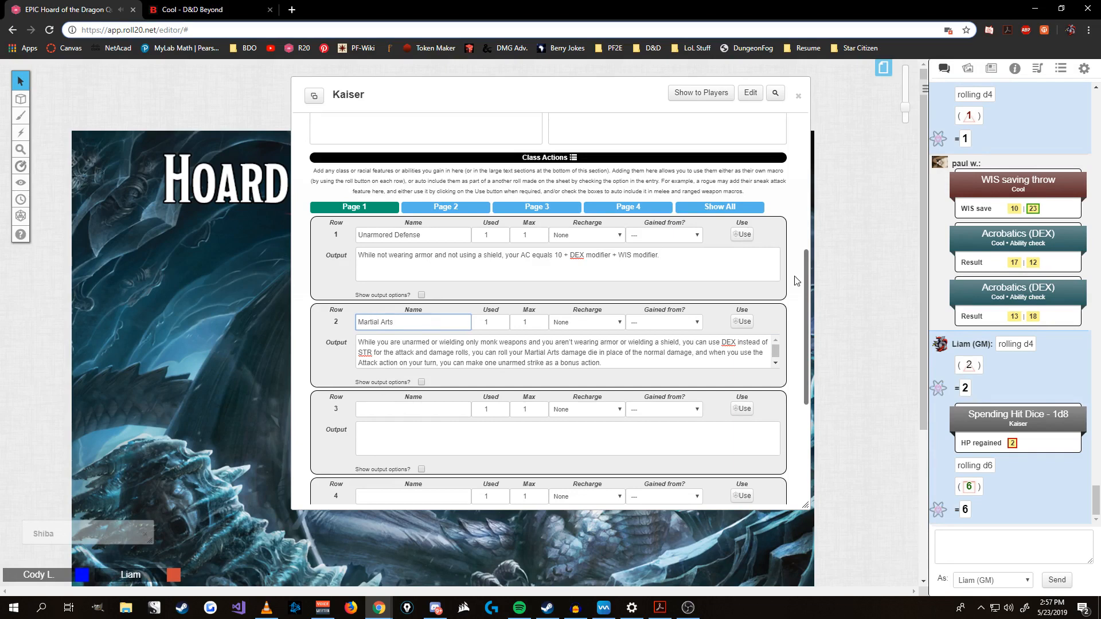
Set both the Martial Arts and Unarmored Defense class actions as gained from Monk
{"action": "left_click", "coordinate": [695, 323]}
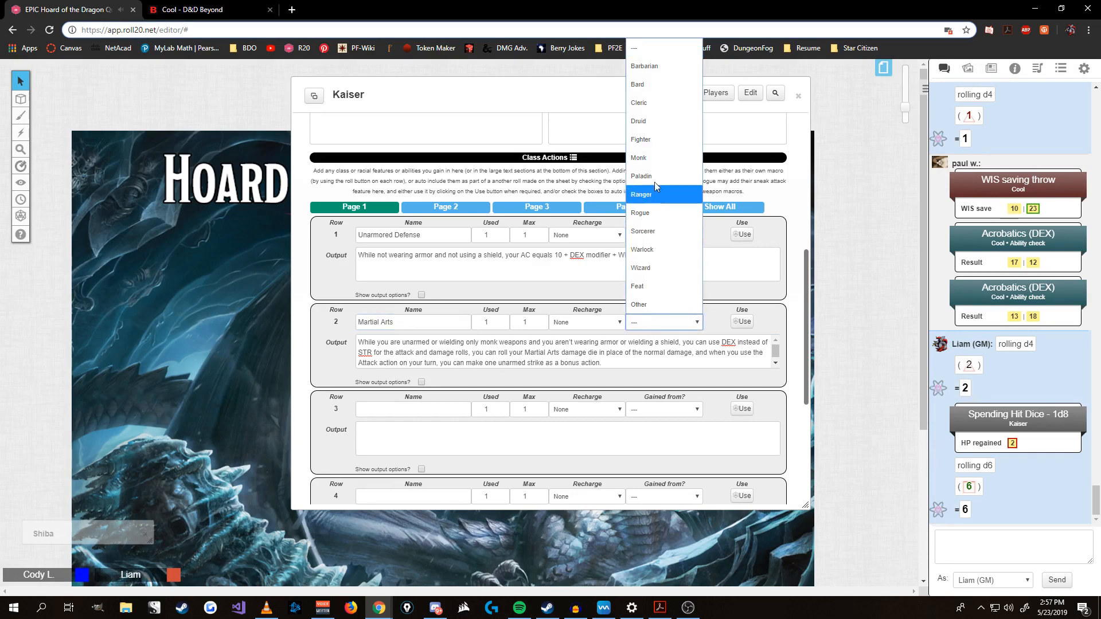
{"action": "left_click", "coordinate": [648, 163]}
{"action": "left_click", "coordinate": [685, 236]}
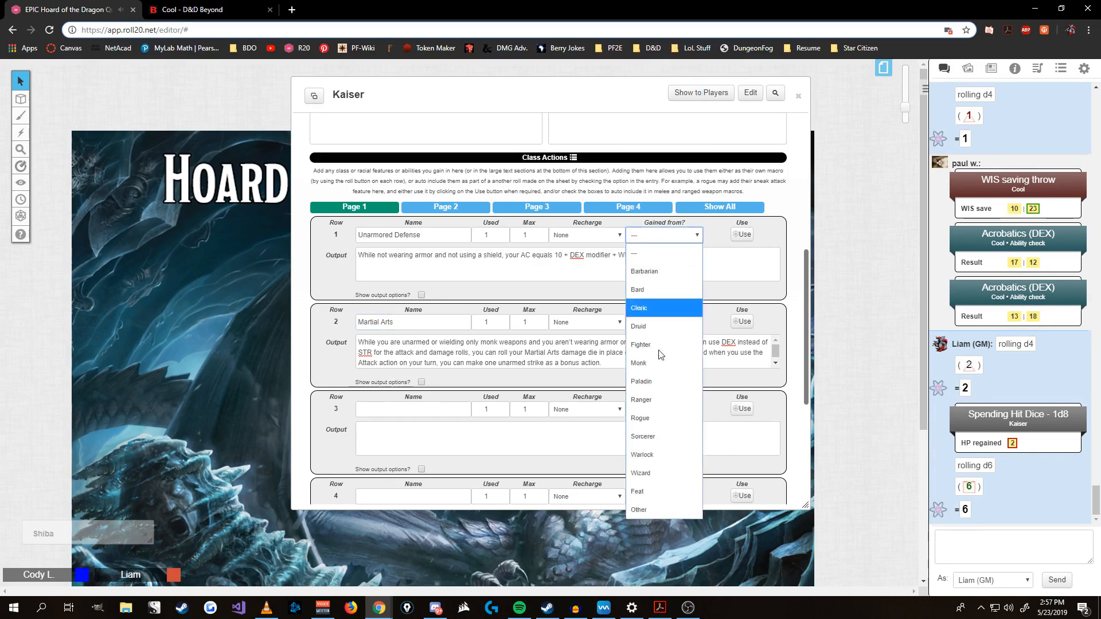
{"action": "left_click", "coordinate": [662, 363]}
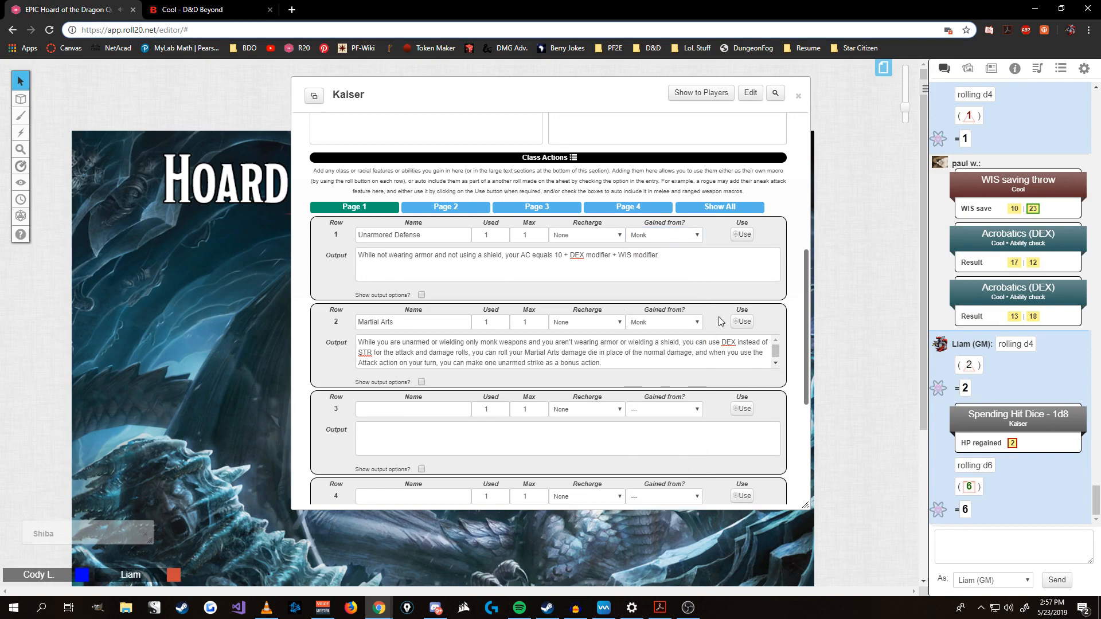
Switch to D&D Beyond and select the Ki description text, from the Ki Points sentence through Step of the Wind, for copying
{"action": "scroll", "coordinate": [721, 318], "scroll_direction": "down", "scroll_amount": 2}
{"action": "key", "text": "ctrl+Tab"}
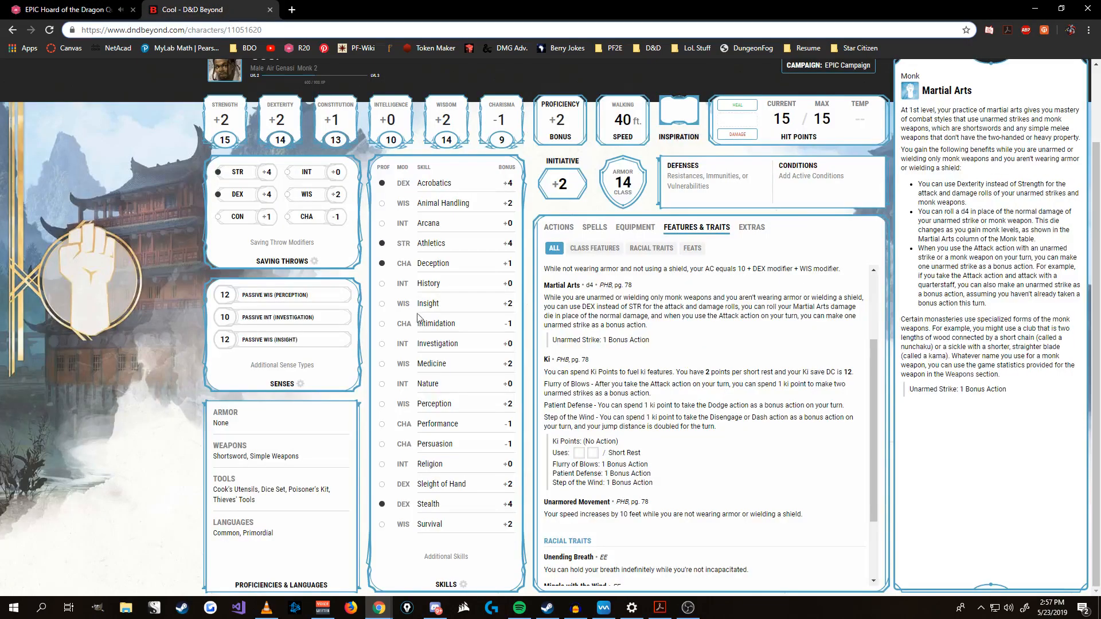
{"action": "scroll", "coordinate": [665, 341], "scroll_direction": "down", "scroll_amount": 1}
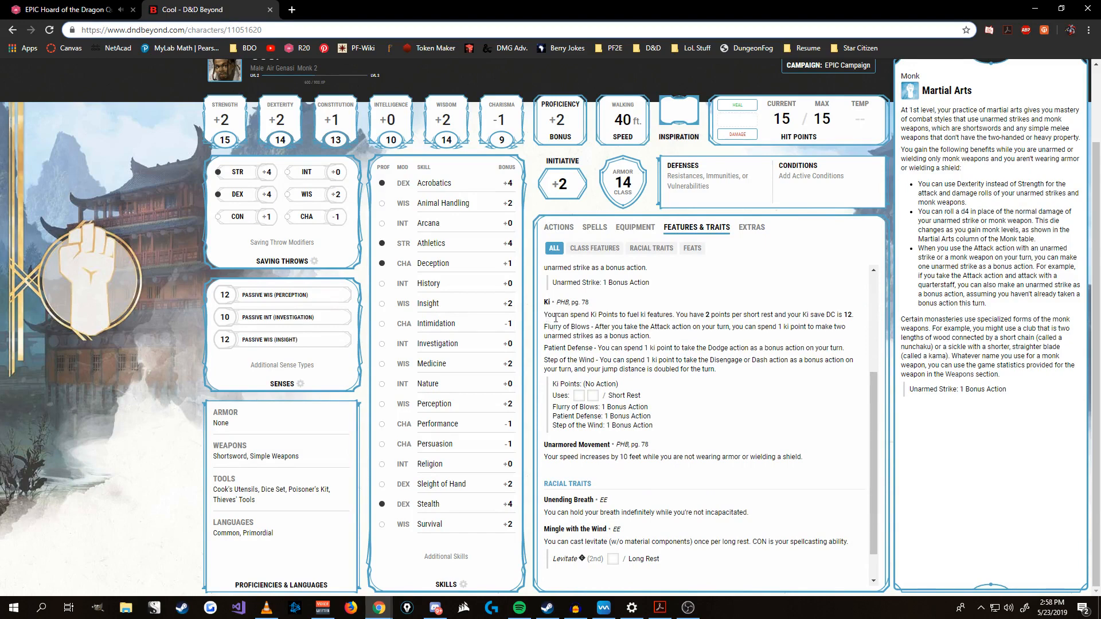
{"action": "left_click_drag", "start_coordinate": [544, 315], "coordinate": [719, 375]}
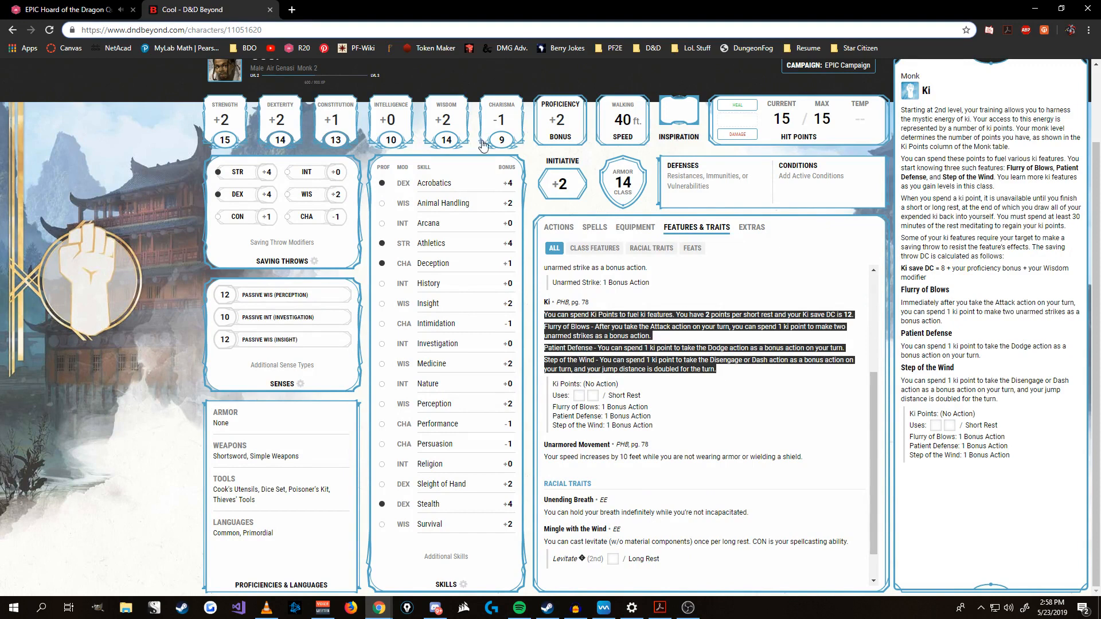
Back in Roll20, paste the Ki description as the third class action's output and name that action Ki
{"action": "left_click", "coordinate": [63, 10]}
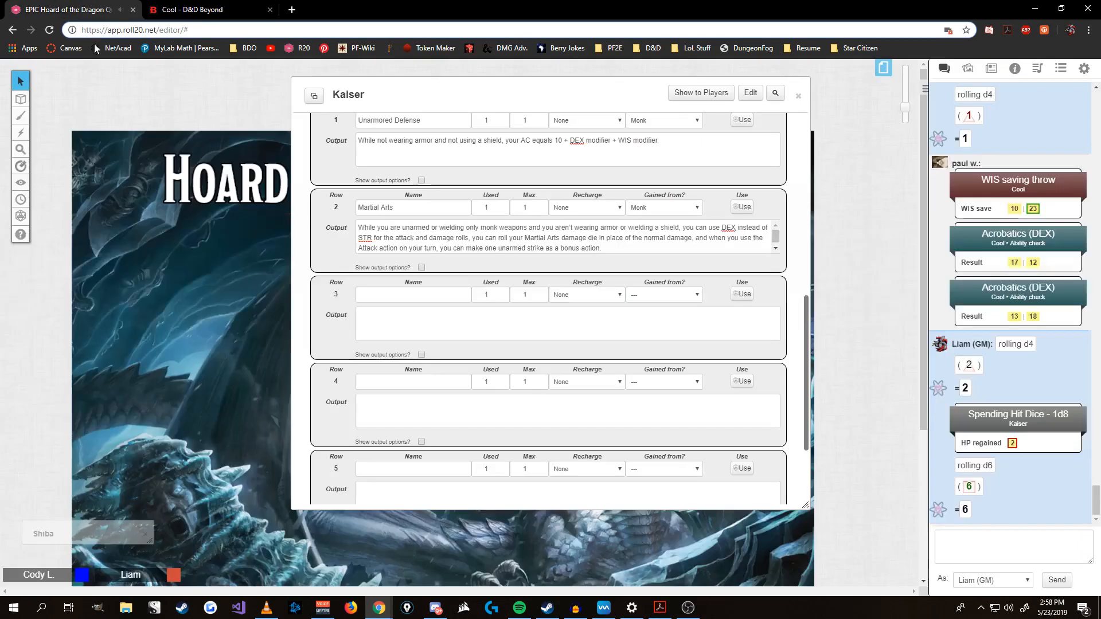
{"action": "left_click", "coordinate": [422, 336]}
{"action": "key", "text": "ctrl+v"}
{"action": "left_click", "coordinate": [411, 297]}
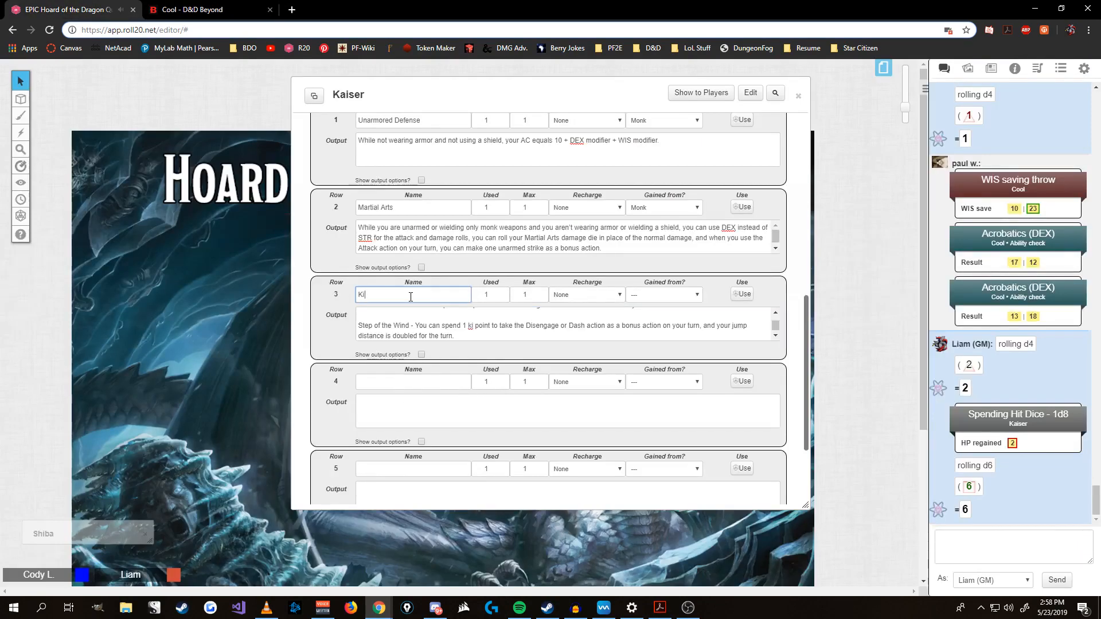
{"action": "scroll", "coordinate": [407, 332], "scroll_direction": "up", "scroll_amount": 8}
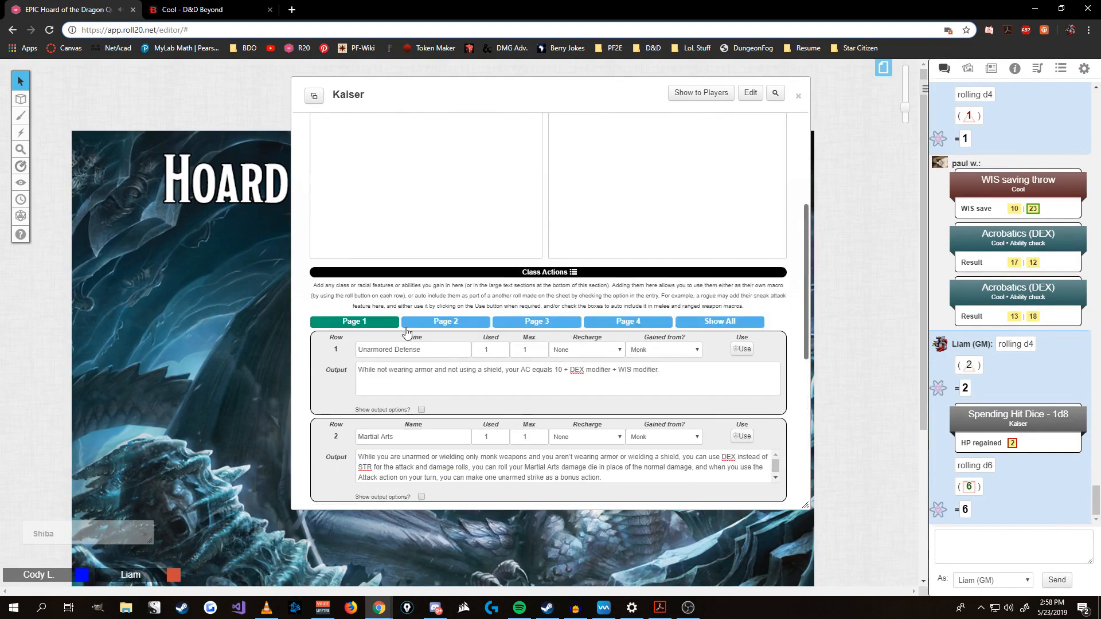
{"action": "scroll", "coordinate": [304, 407], "scroll_direction": "down", "scroll_amount": 4}
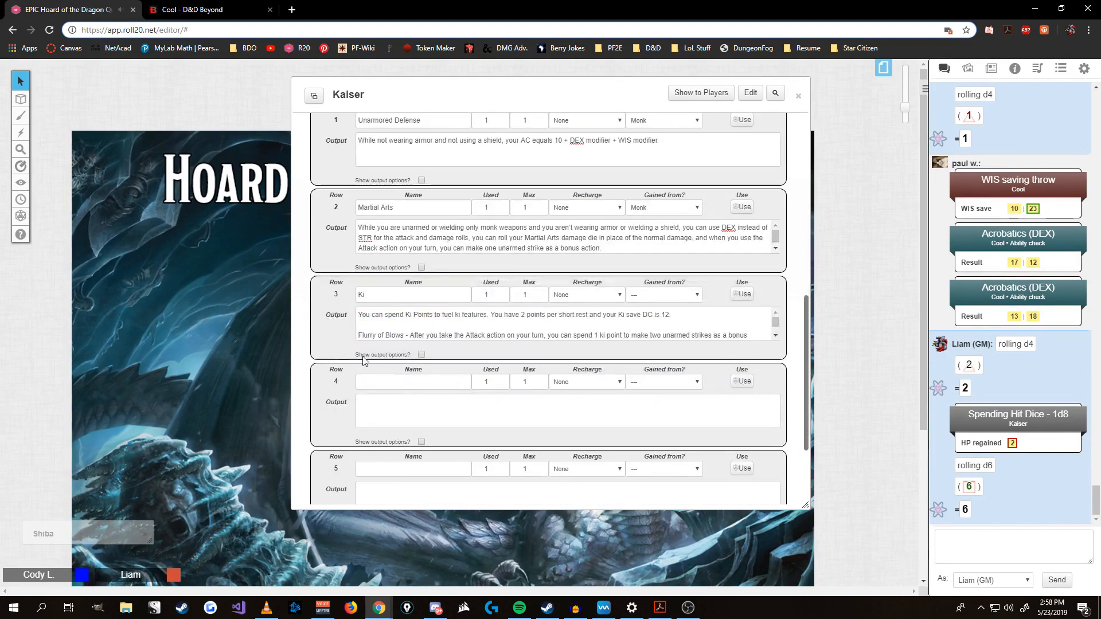
Review the remaining class features, racial traits and saving throw proficiencies on the D&D Beyond sheet
{"action": "left_click", "coordinate": [192, 10]}
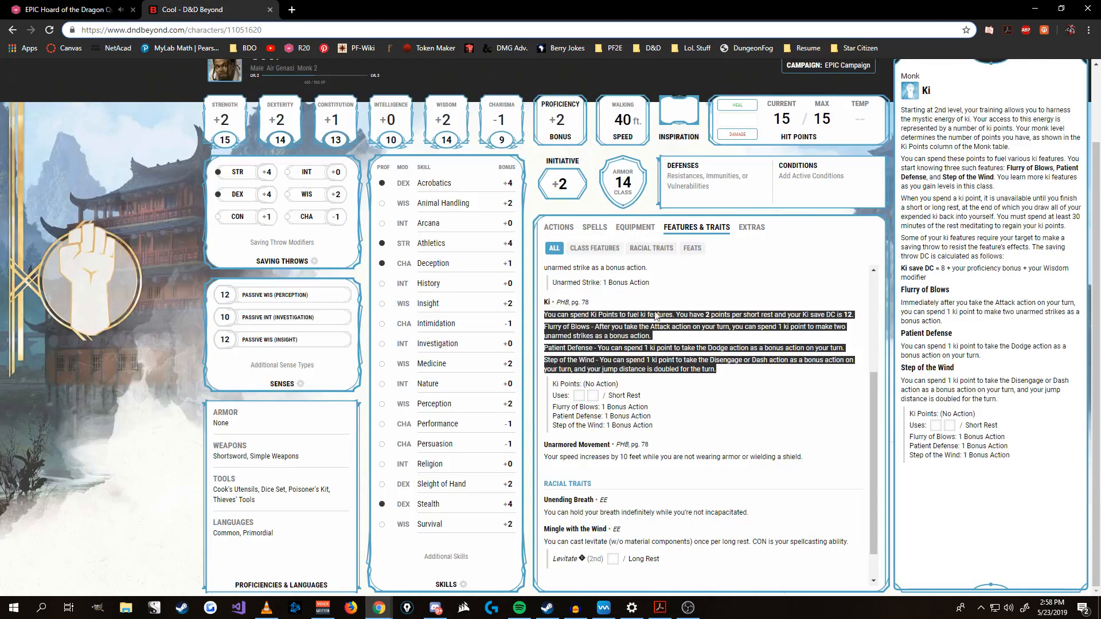
{"action": "left_click", "coordinate": [721, 285]}
{"action": "scroll", "coordinate": [651, 362], "scroll_direction": "down", "scroll_amount": 1}
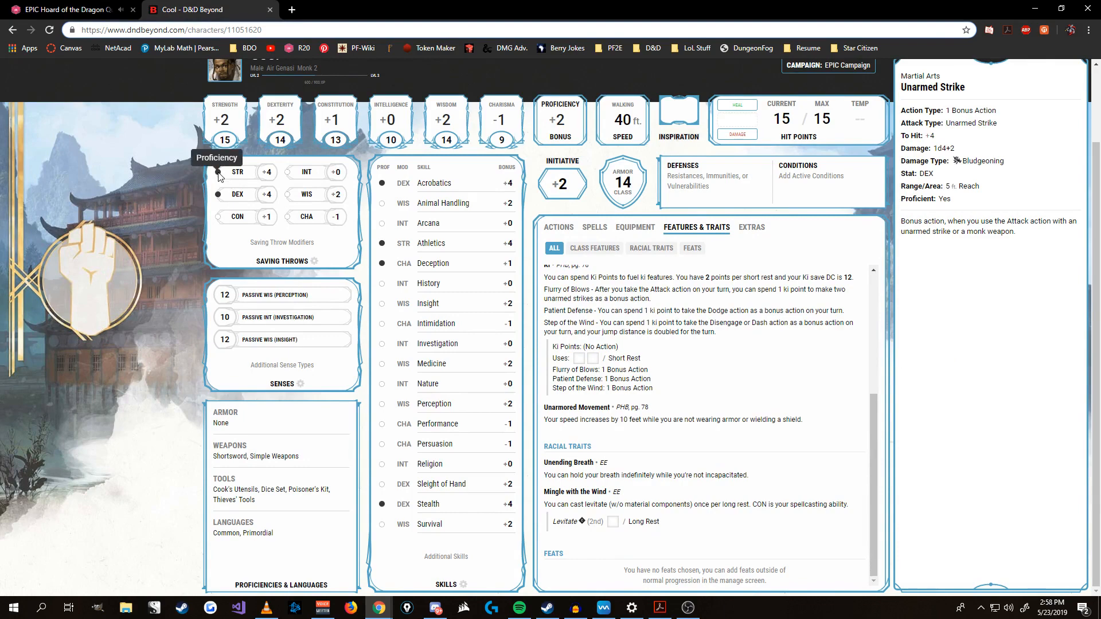
Back in Roll20, mark the STR and DEX saves as proficient in the core stats and open Current XP for editing
{"action": "left_click", "coordinate": [72, 7]}
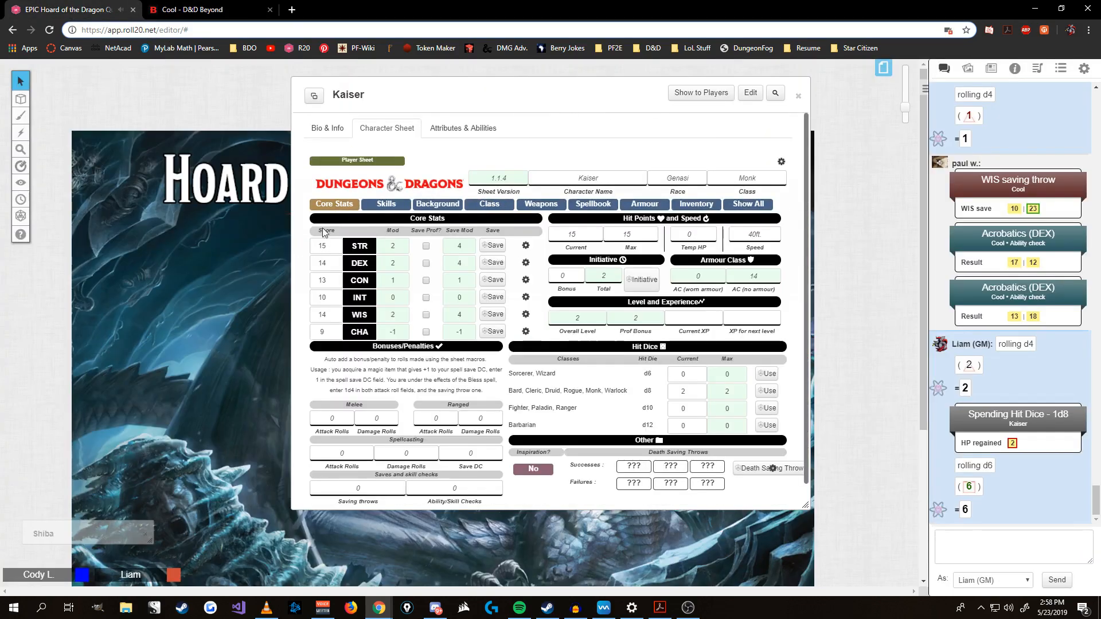
{"action": "left_click", "coordinate": [426, 246]}
{"action": "left_click", "coordinate": [425, 263]}
{"action": "scroll", "coordinate": [796, 277], "scroll_direction": "down", "scroll_amount": 1}
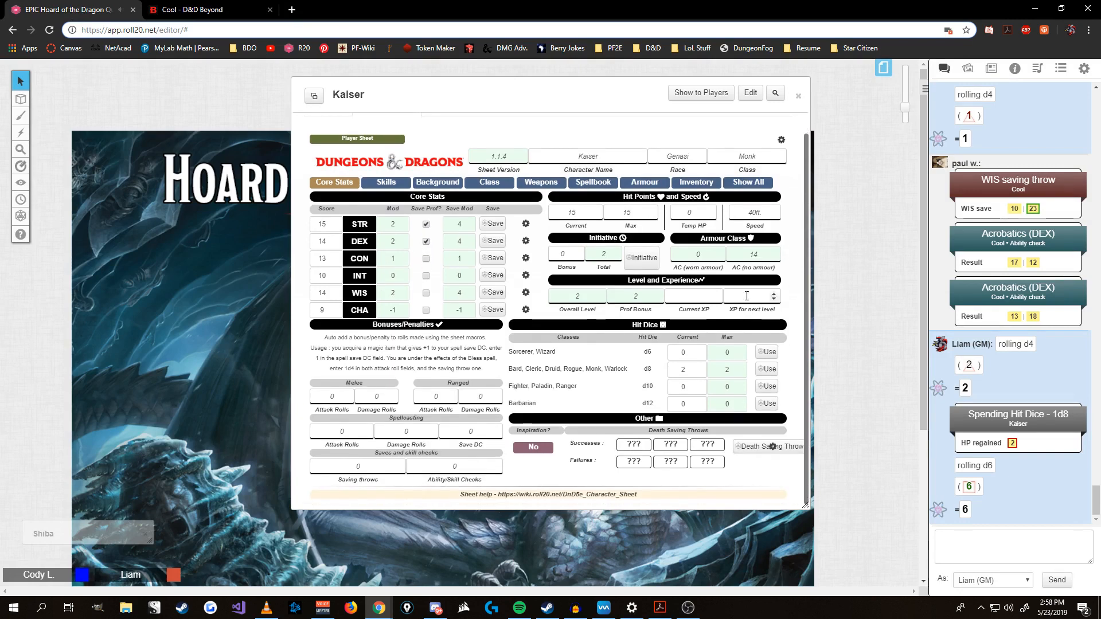
{"action": "left_click", "coordinate": [684, 297]}
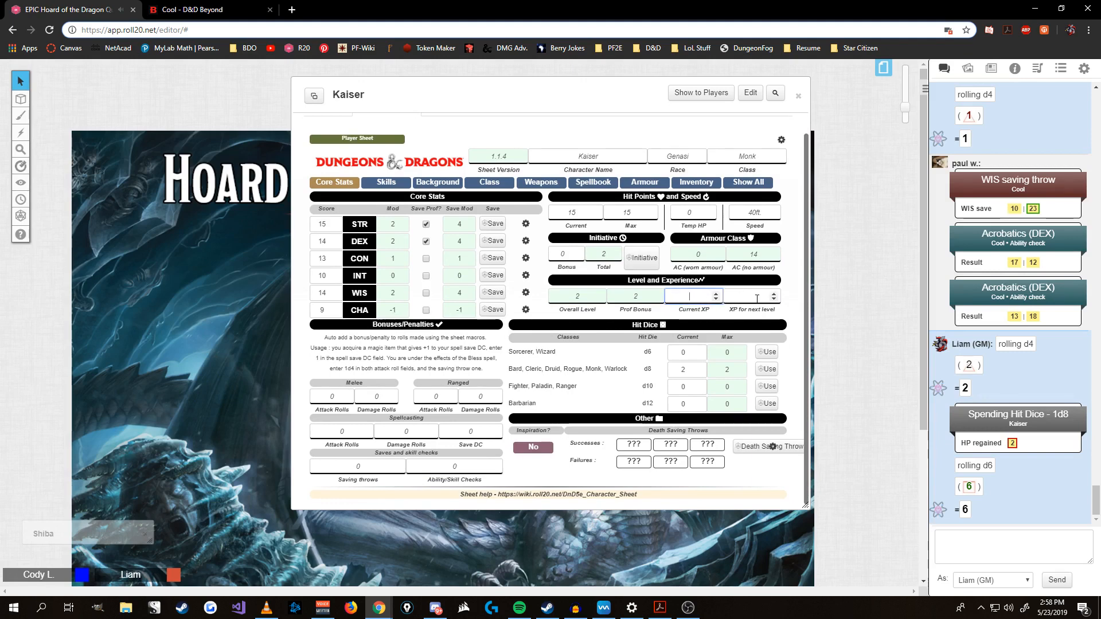
Leave Current XP blank and examine the Armour section, followed by the Inventory section's coins, weight and item rows
{"action": "left_click", "coordinate": [790, 293]}
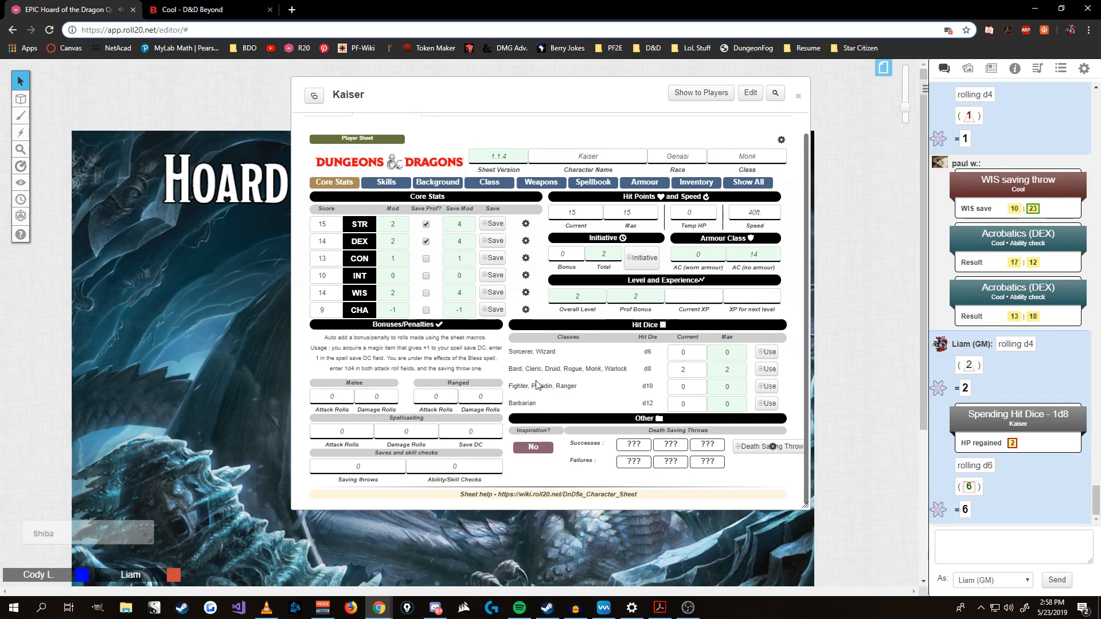
{"action": "left_click", "coordinate": [658, 185]}
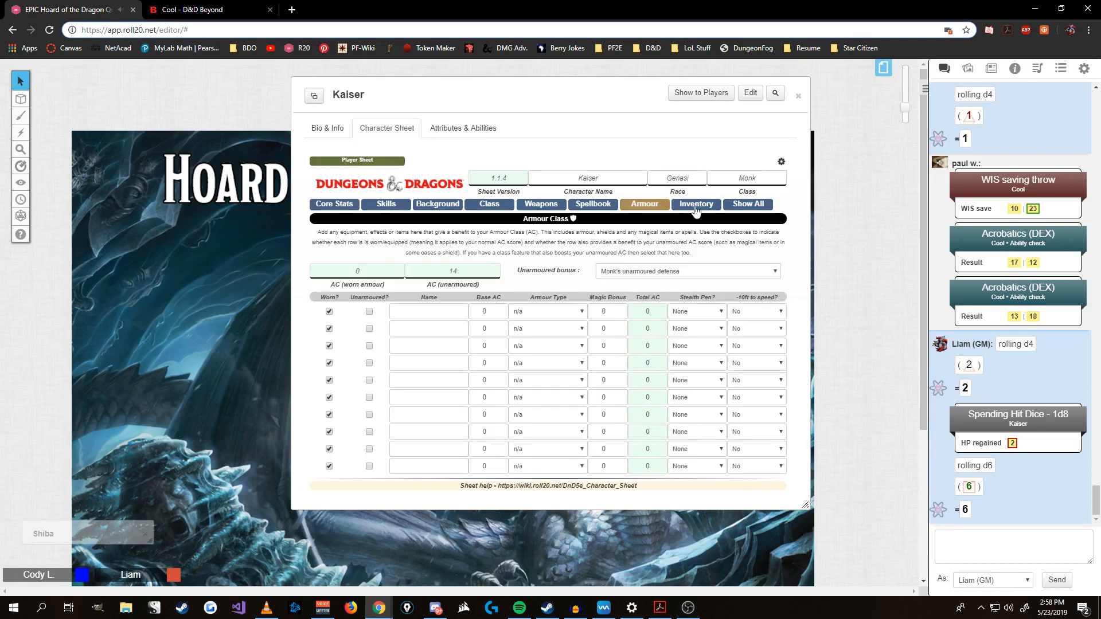
{"action": "left_click", "coordinate": [695, 205]}
{"action": "scroll", "coordinate": [459, 356], "scroll_direction": "down", "scroll_amount": 3}
{"action": "scroll", "coordinate": [459, 356], "scroll_direction": "up", "scroll_amount": 3}
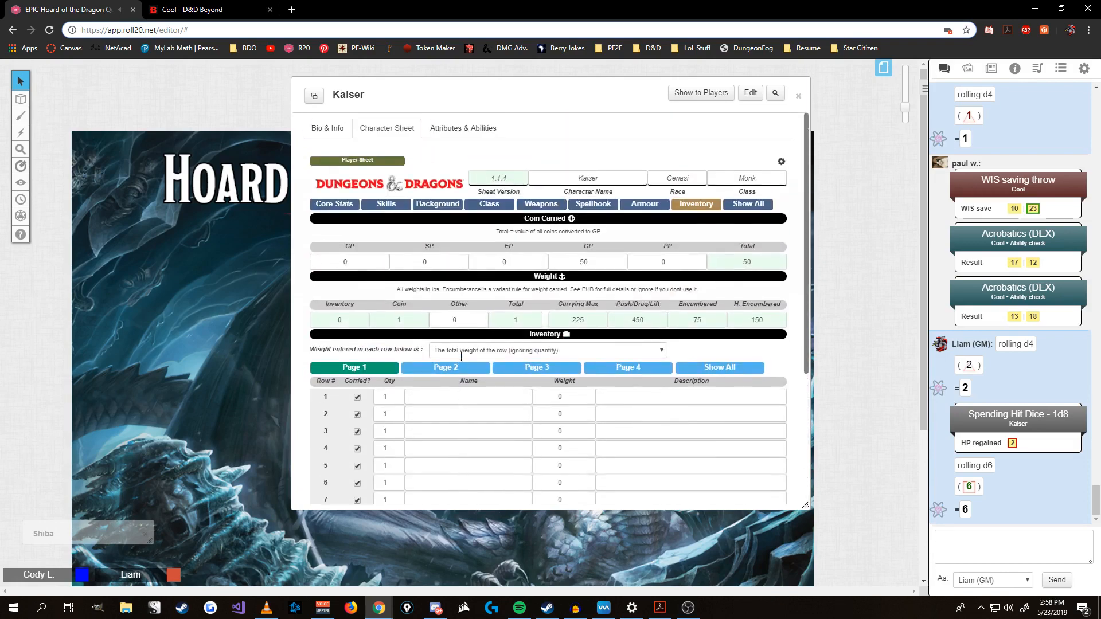
{"action": "scroll", "coordinate": [459, 357], "scroll_direction": "down", "scroll_amount": 2}
{"action": "scroll", "coordinate": [460, 359], "scroll_direction": "up", "scroll_amount": 2}
{"action": "scroll", "coordinate": [544, 344], "scroll_direction": "down", "scroll_amount": 2}
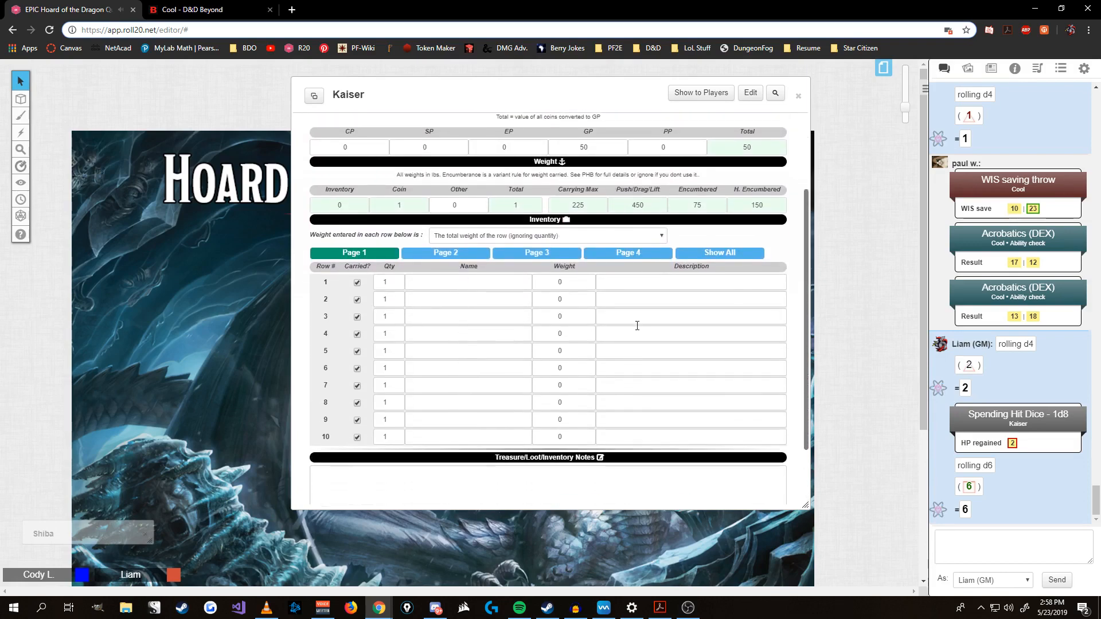
{"action": "left_click_drag", "start_coordinate": [804, 269], "coordinate": [803, 244]}
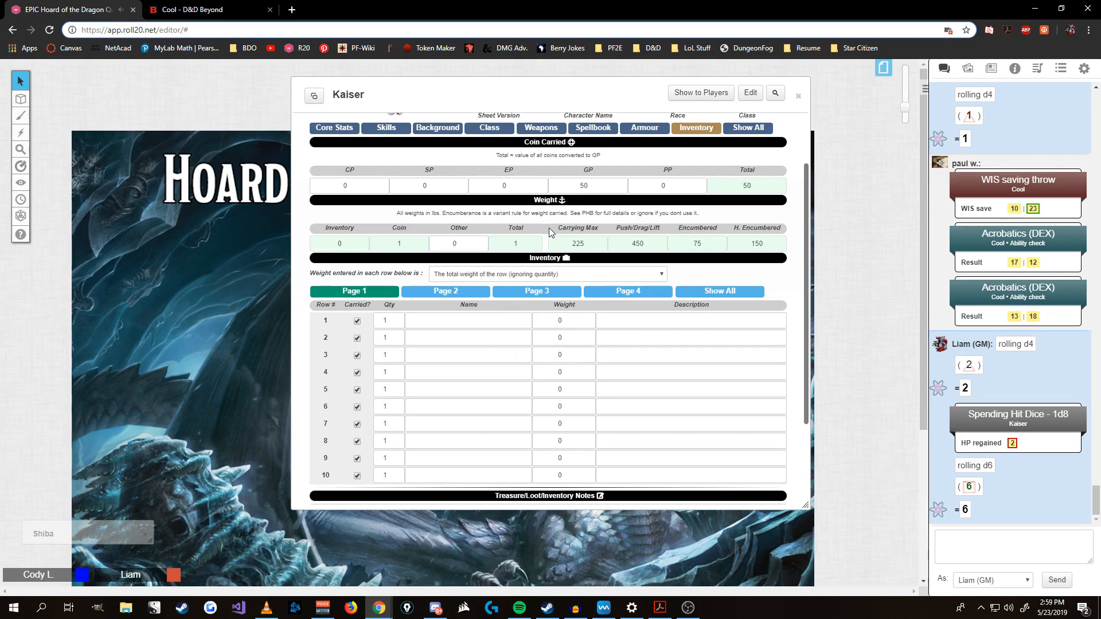
Switch to D&D Beyond, review the character's equipment with weights and quantities, and return to the Roll20 inventory
{"action": "left_click", "coordinate": [206, 10]}
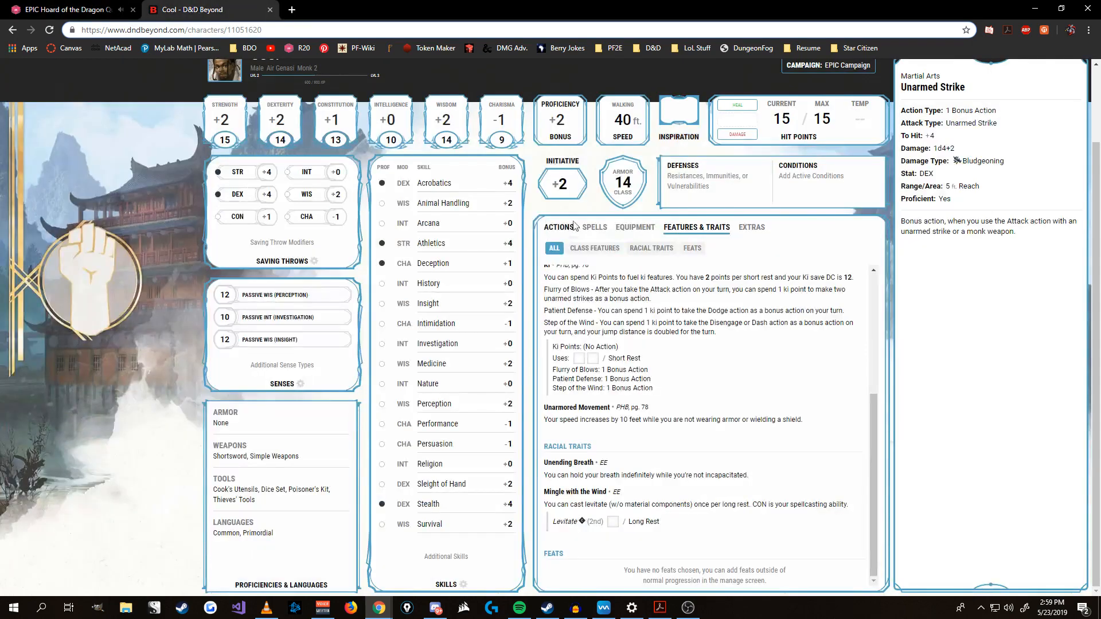
{"action": "left_click", "coordinate": [636, 228]}
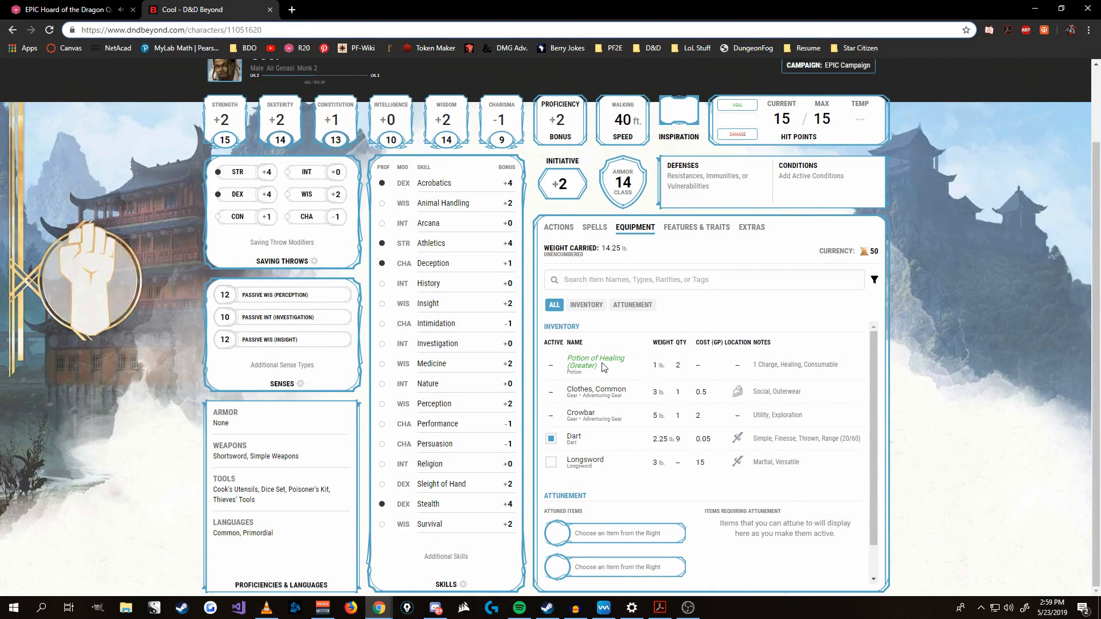
{"action": "scroll", "coordinate": [604, 367], "scroll_direction": "down", "scroll_amount": 1}
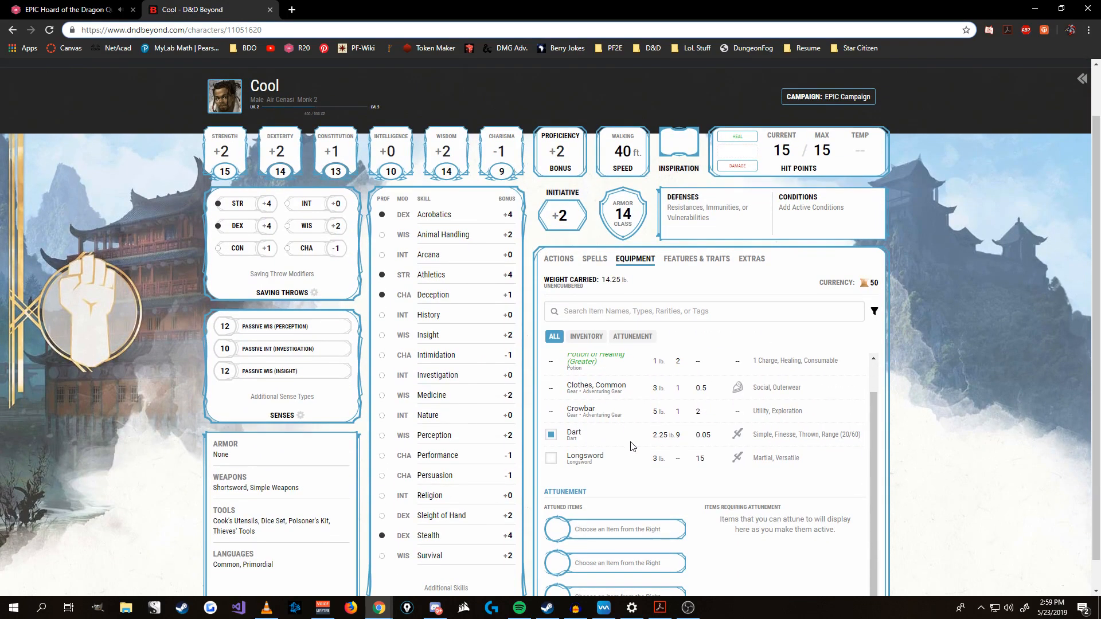
{"action": "scroll", "coordinate": [630, 421], "scroll_direction": "up", "scroll_amount": 1}
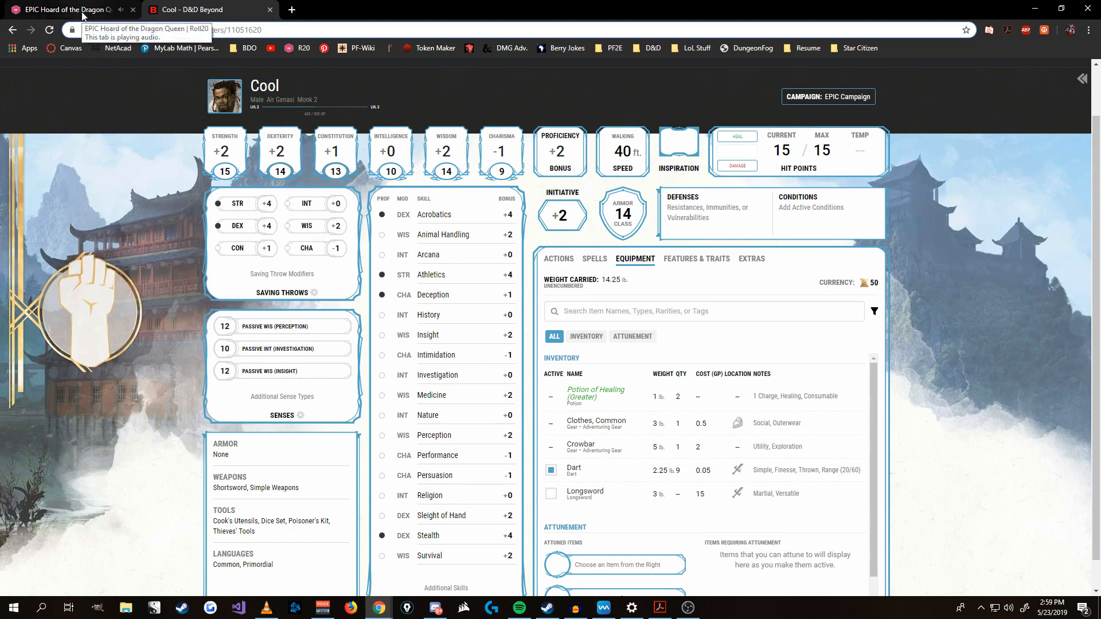
{"action": "left_click", "coordinate": [63, 10]}
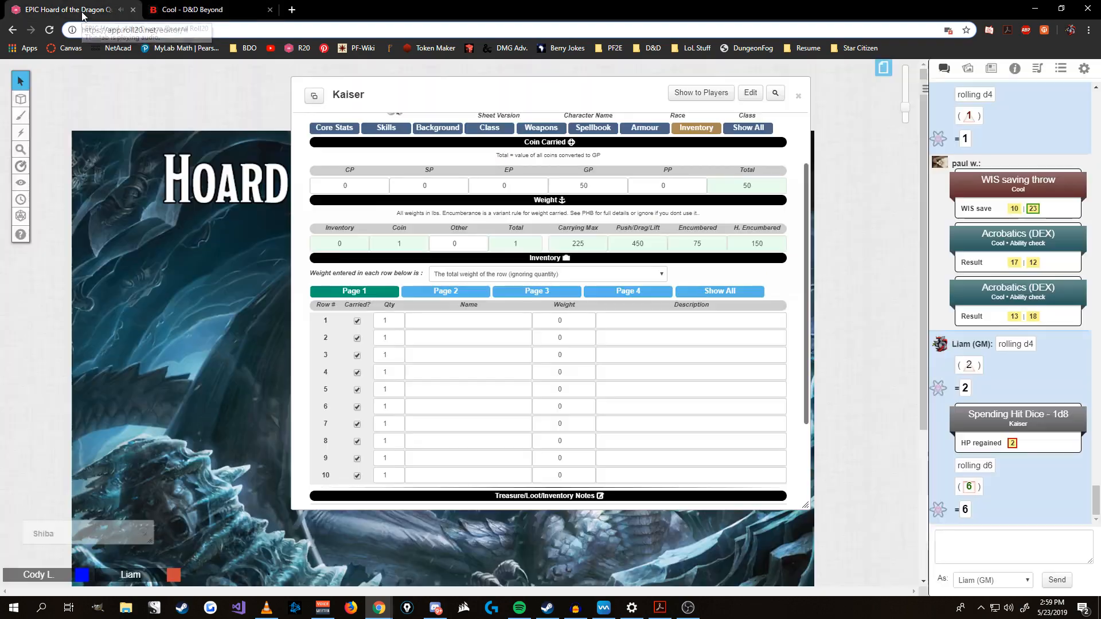